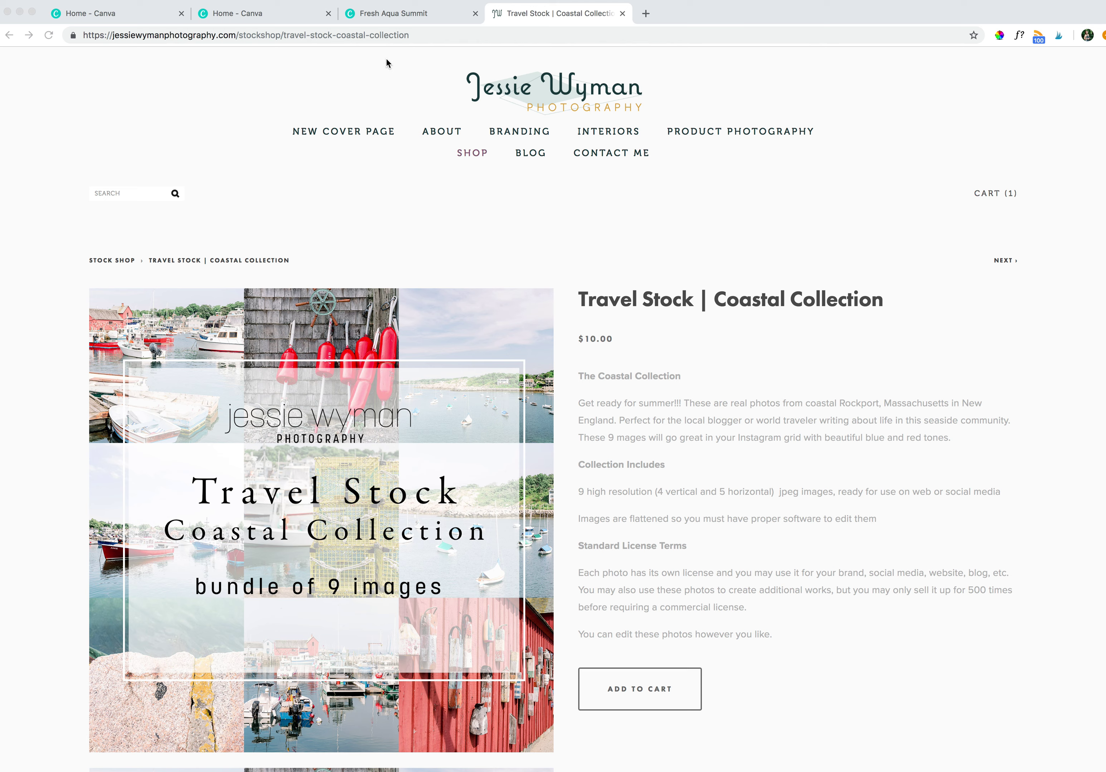
View the finished Fresh Aqua Summit example design in its tab
left_click(392, 17)
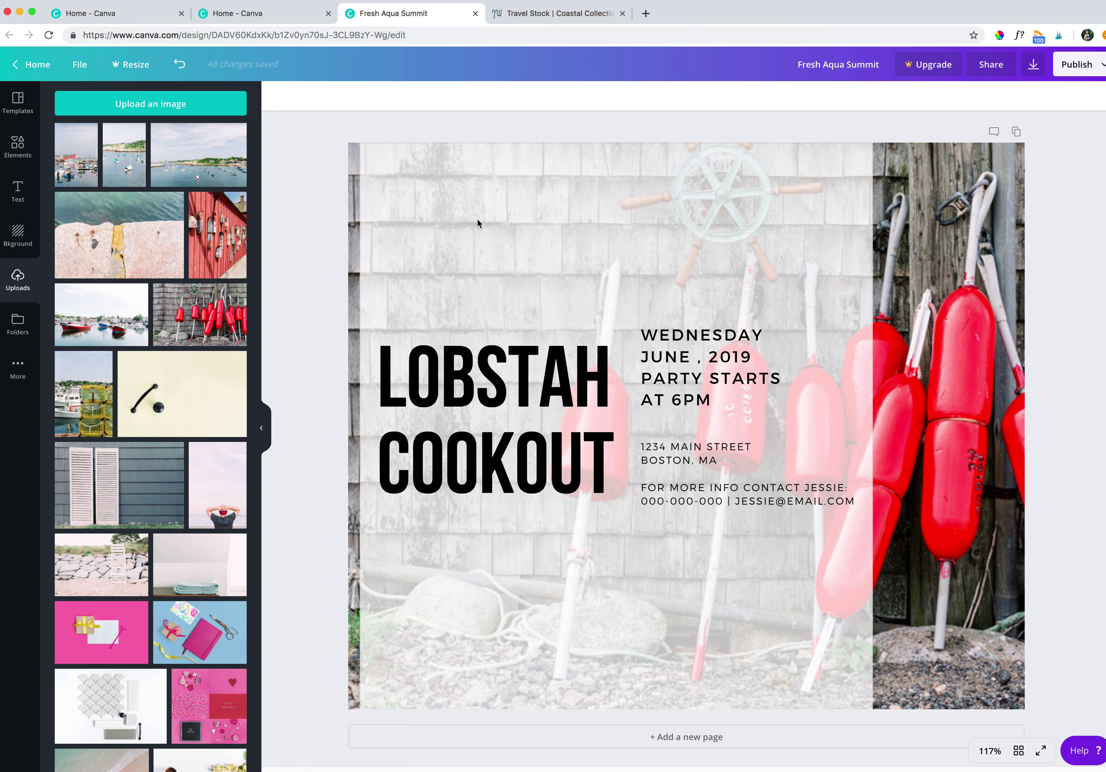
Start a new blank Facebook Post design from the Canva home page
left_click(240, 14)
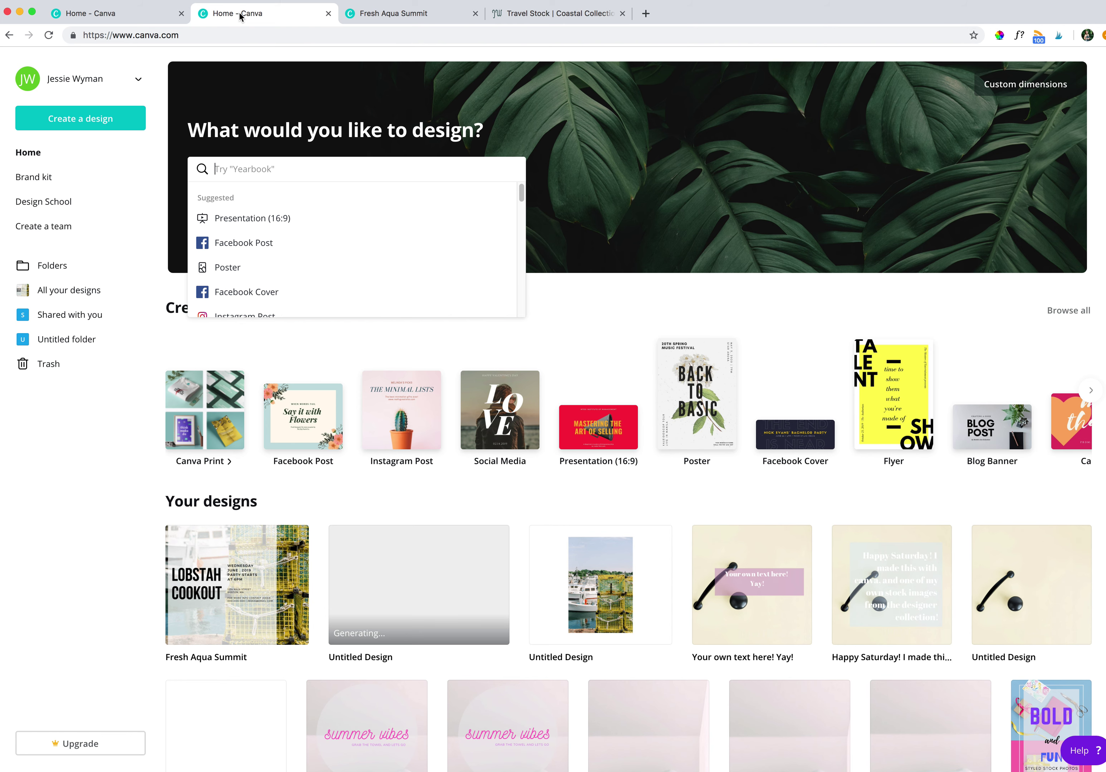
left_click(116, 645)
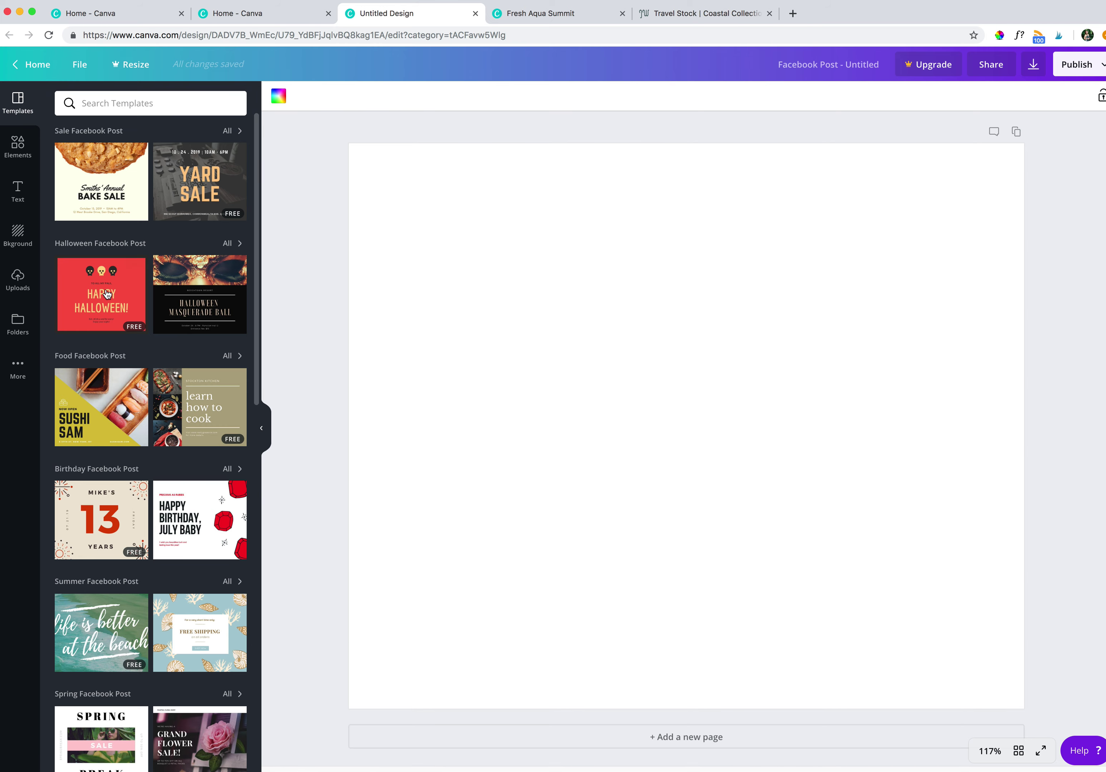
Place the red buoys photo from Uploads and enlarge it to cover the whole page
left_click(17, 280)
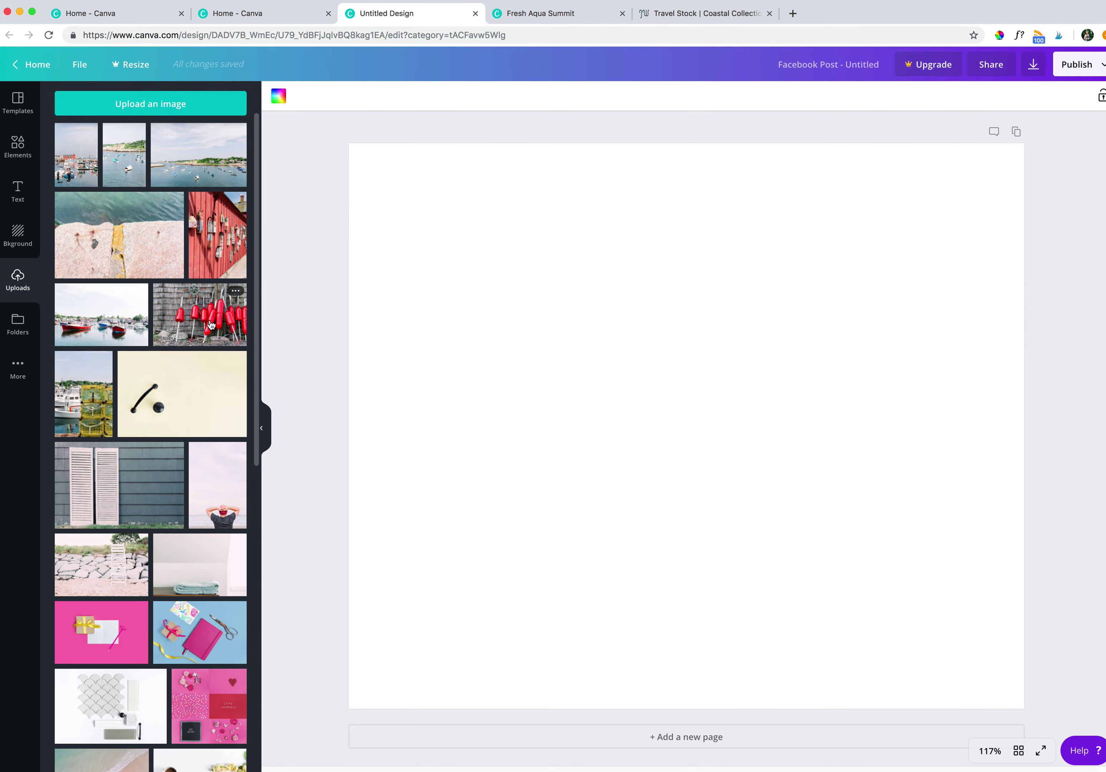
left_click_drag(210, 324, 566, 204)
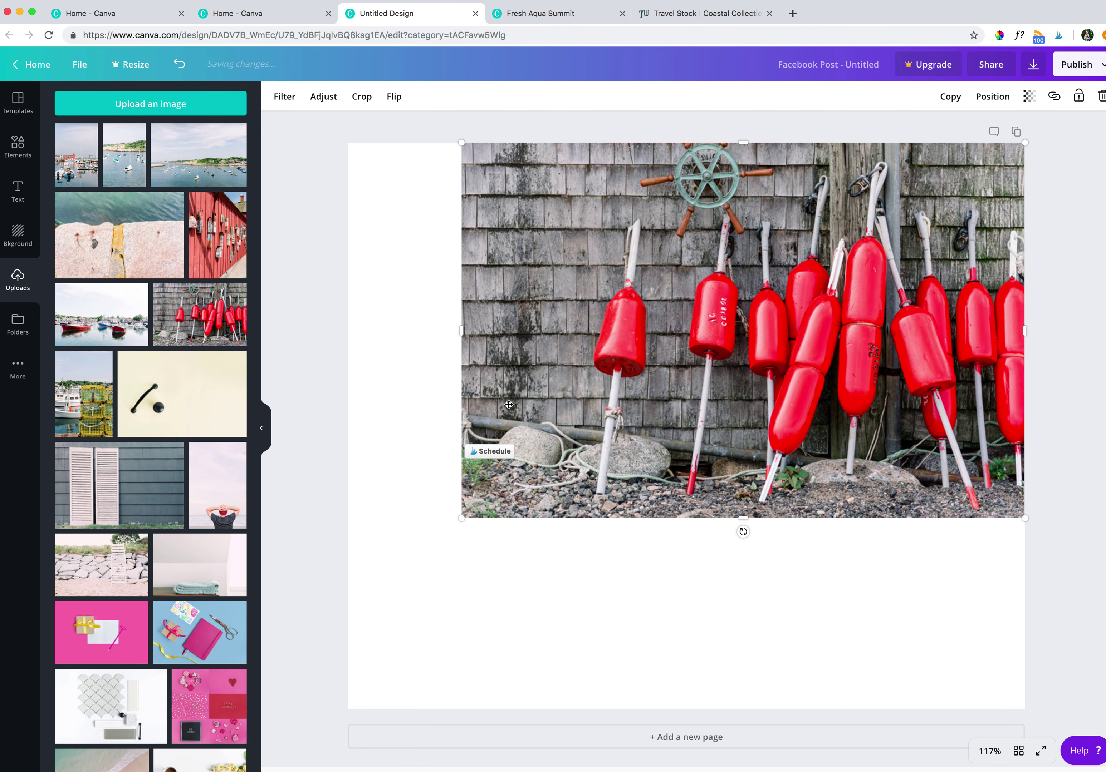
left_click_drag(461, 518, 279, 649)
left_click_drag(604, 529, 659, 527)
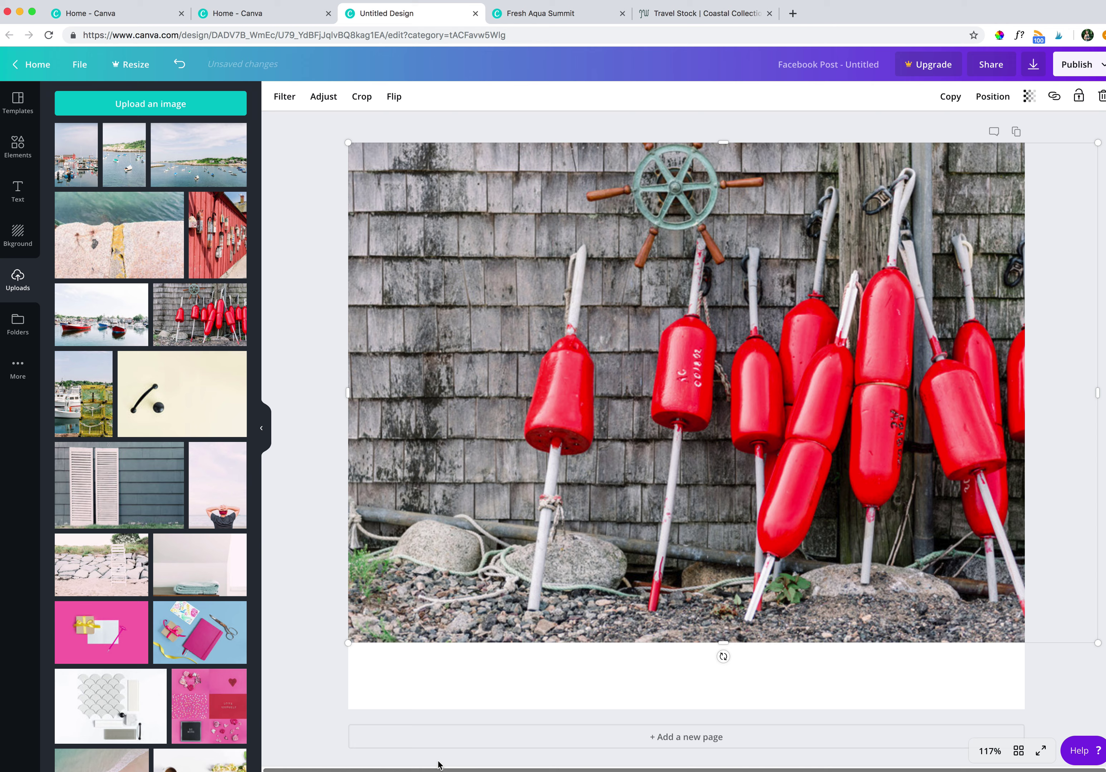
left_click_drag(351, 642, 261, 707)
left_click_drag(487, 635, 590, 644)
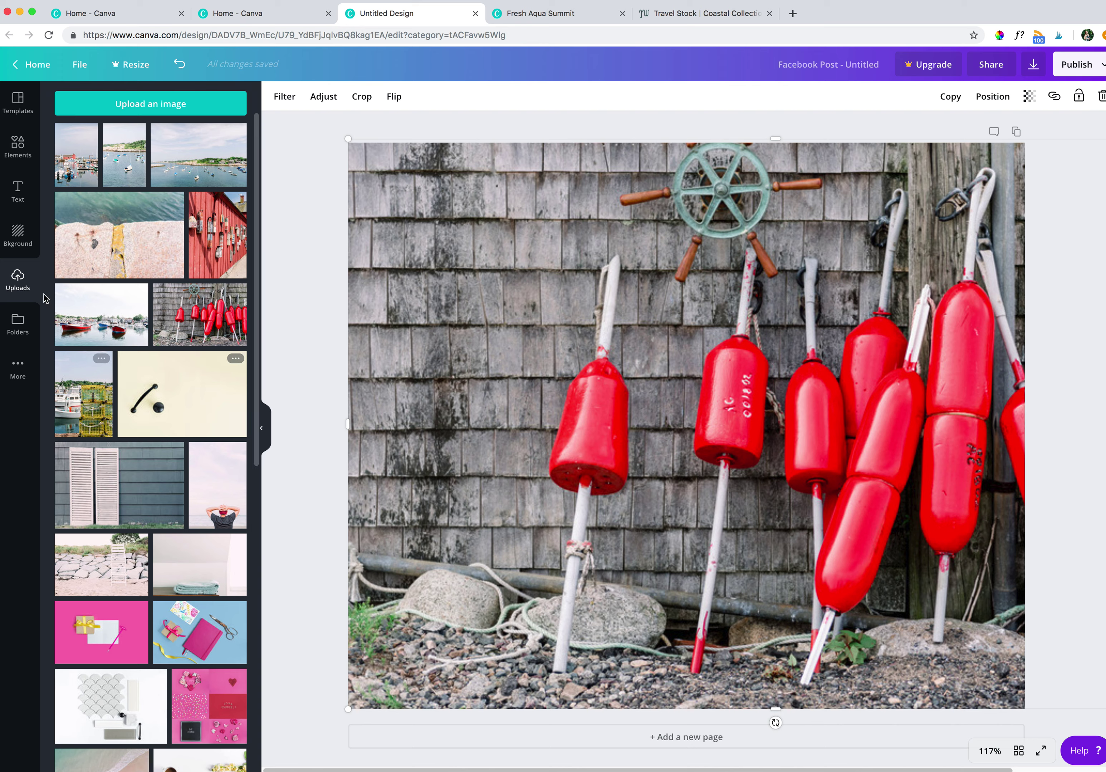
Check the Lobstah Cookout example, then add a square shape from Elements to the buoys design
left_click(552, 13)
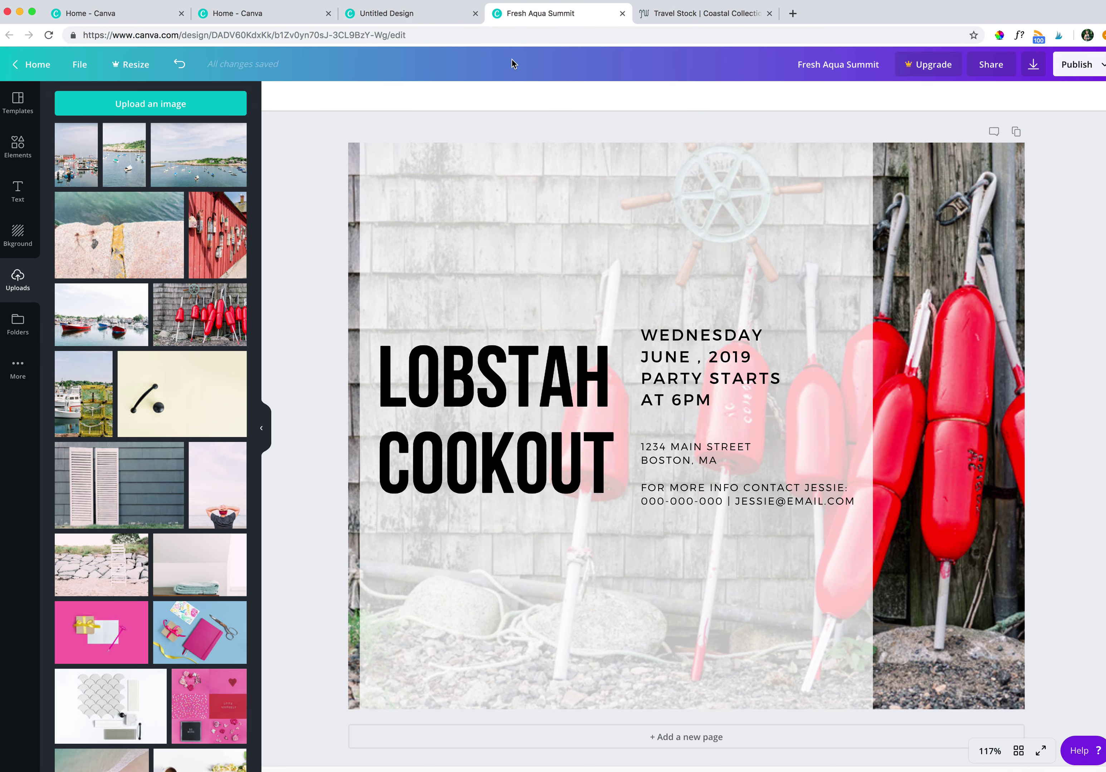
left_click(399, 18)
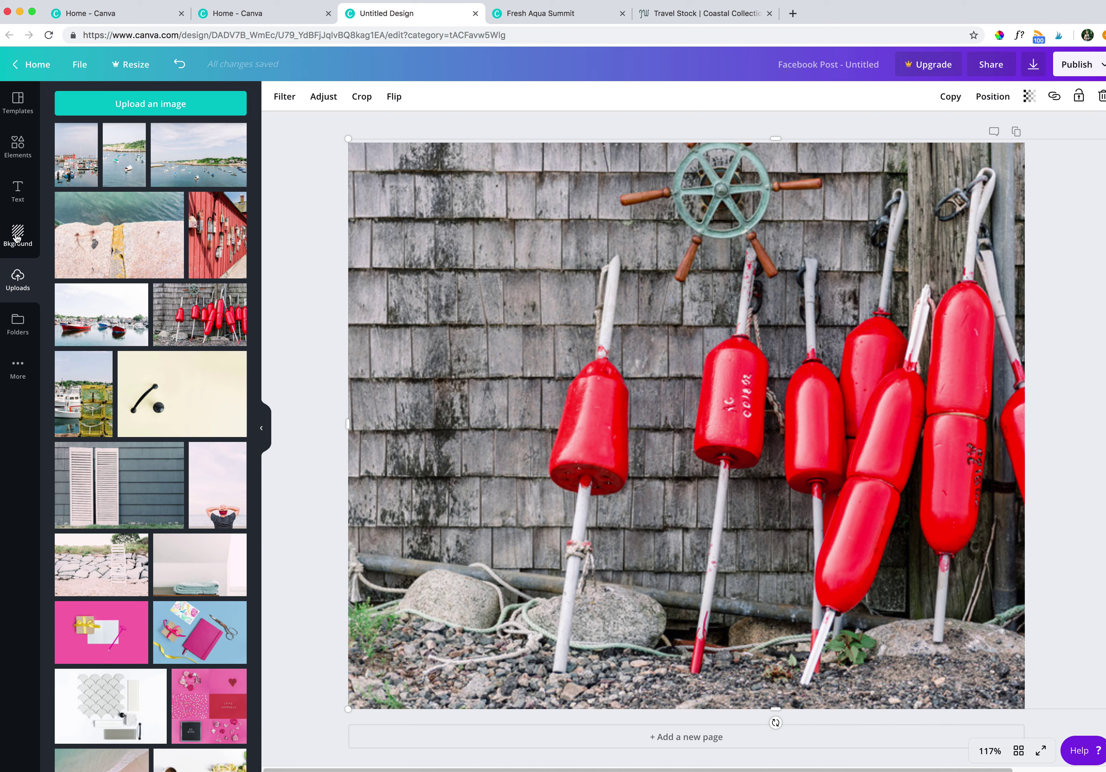
left_click(19, 148)
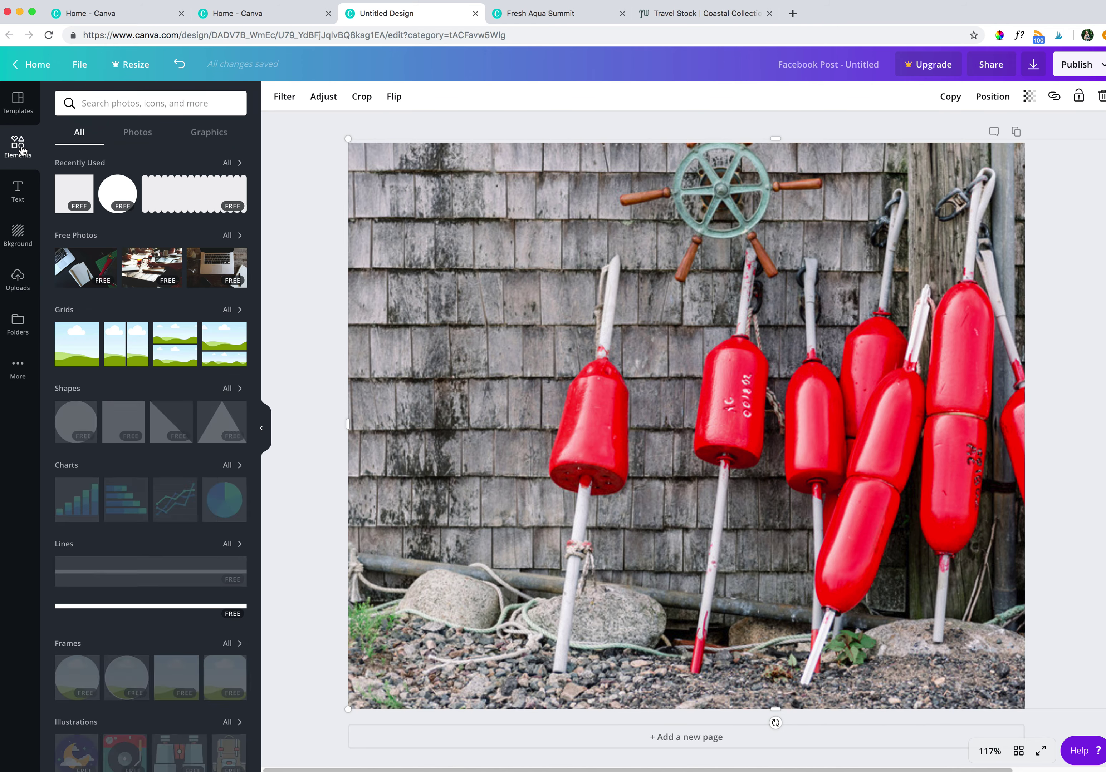
scroll(101, 317, "down", 3)
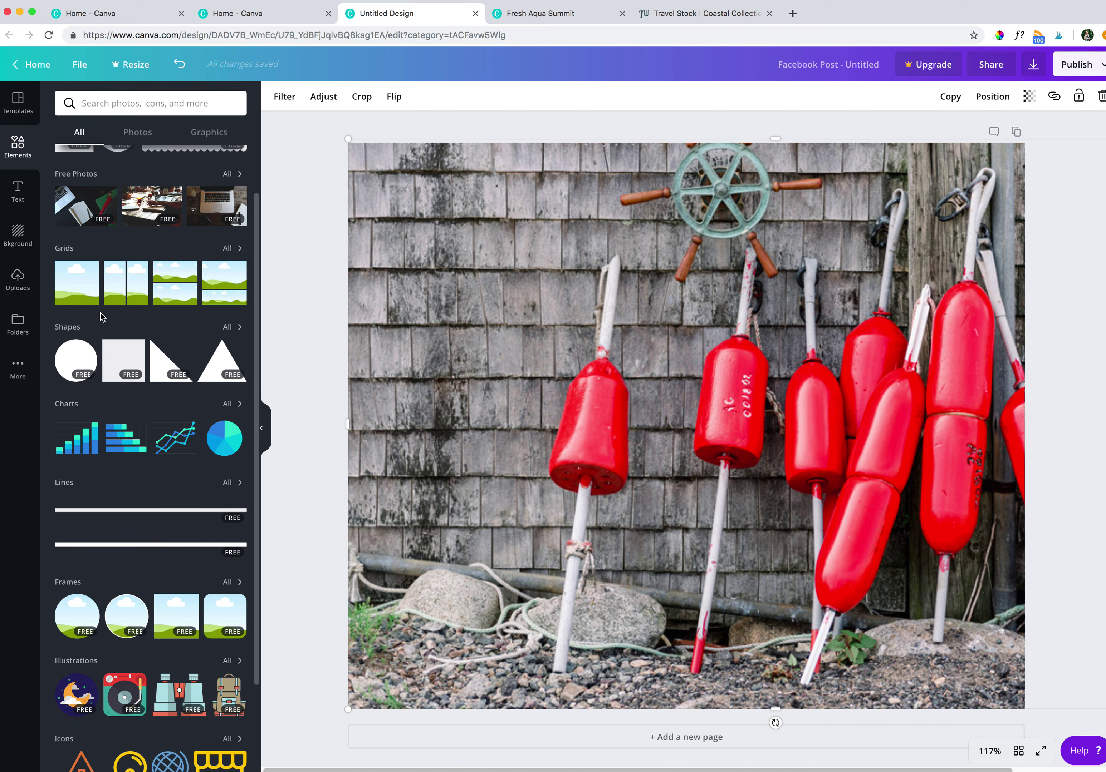
scroll(102, 317, "down", 5)
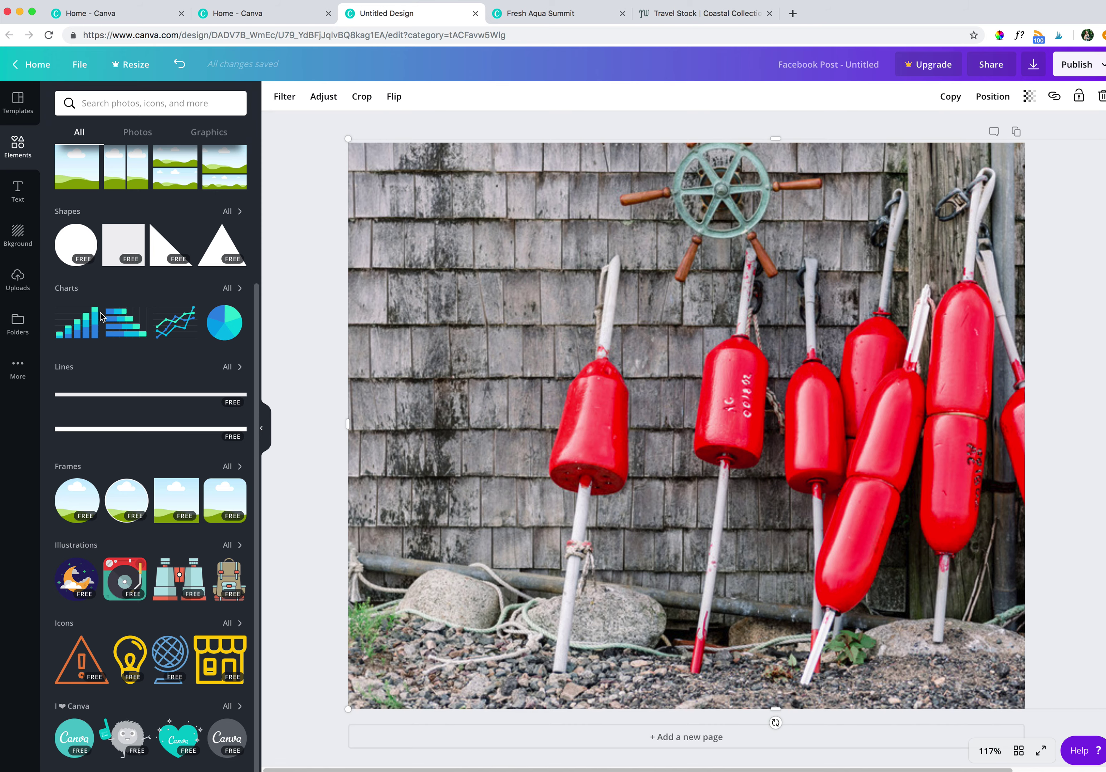
scroll(101, 317, "up", 7)
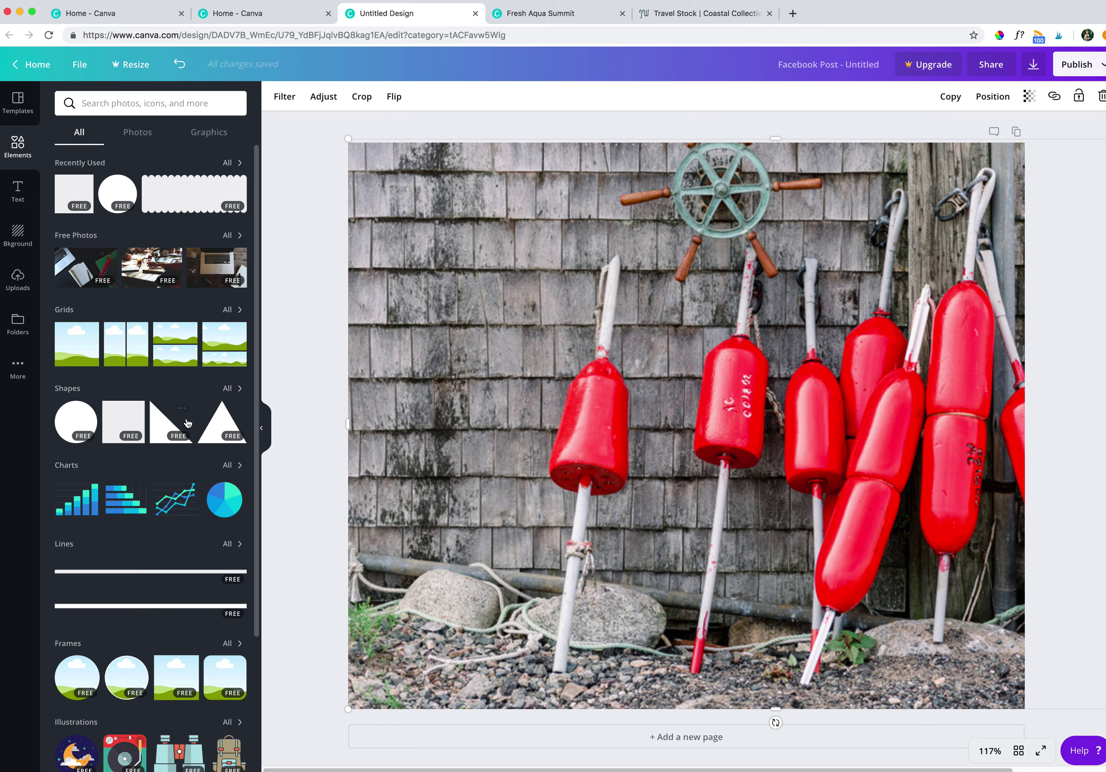
left_click(117, 425)
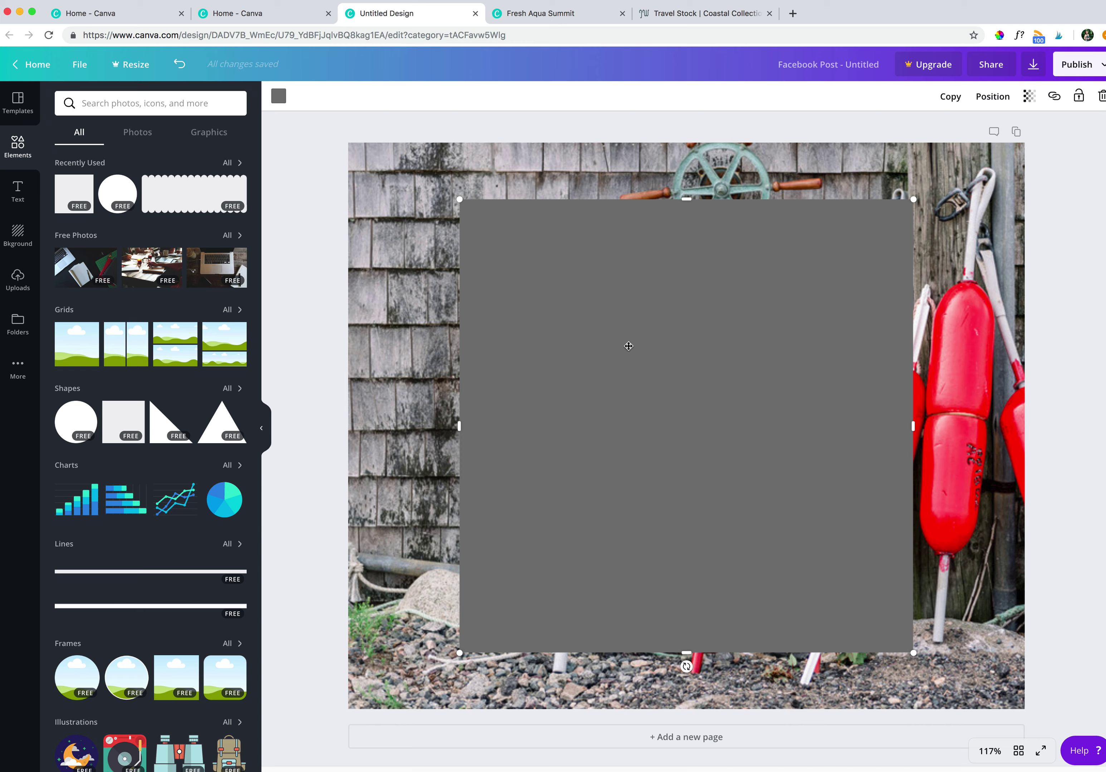
Reshape the square into a tall panel spanning the page's full height on the left
left_click_drag(628, 346, 541, 287)
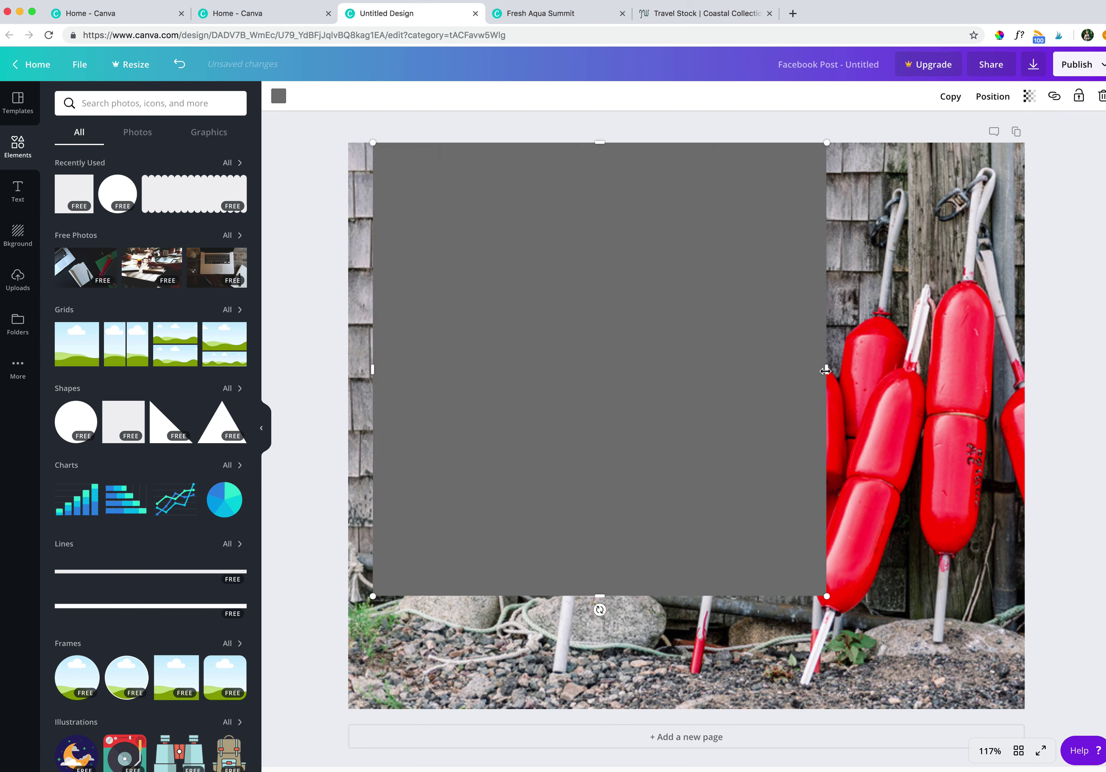
left_click_drag(826, 370, 794, 360)
left_click_drag(583, 596, 570, 710)
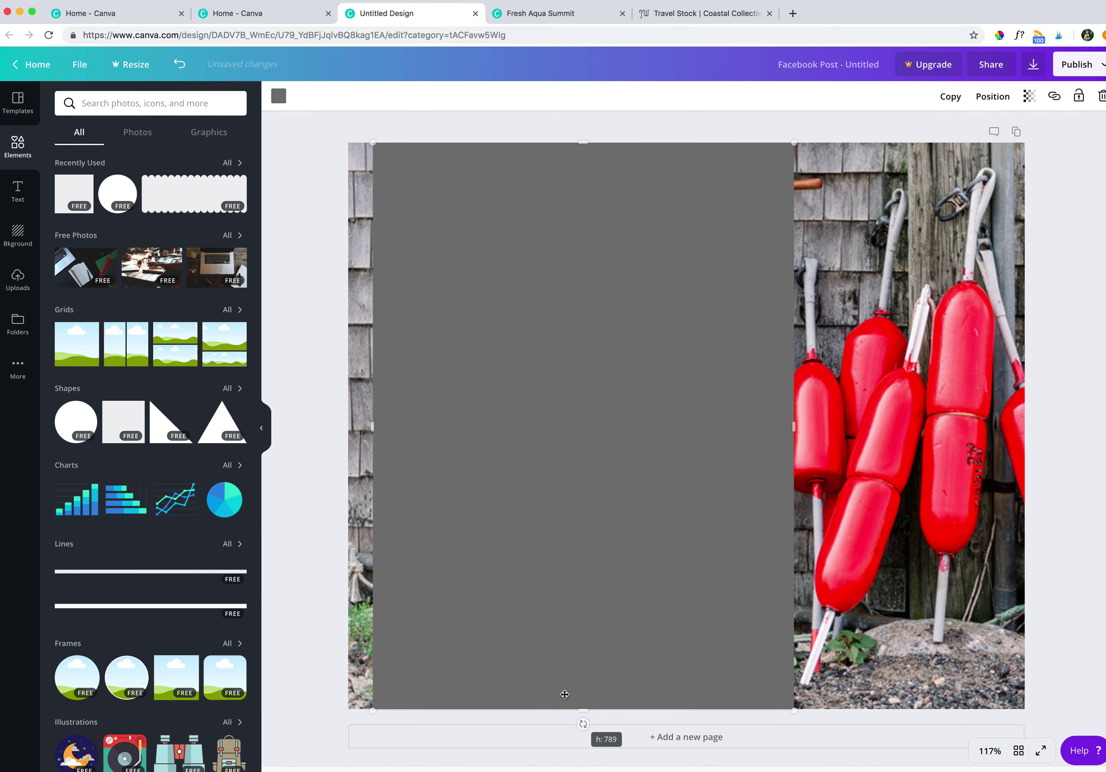
Colour the panel white and reselect it
left_click(278, 99)
left_click(136, 140)
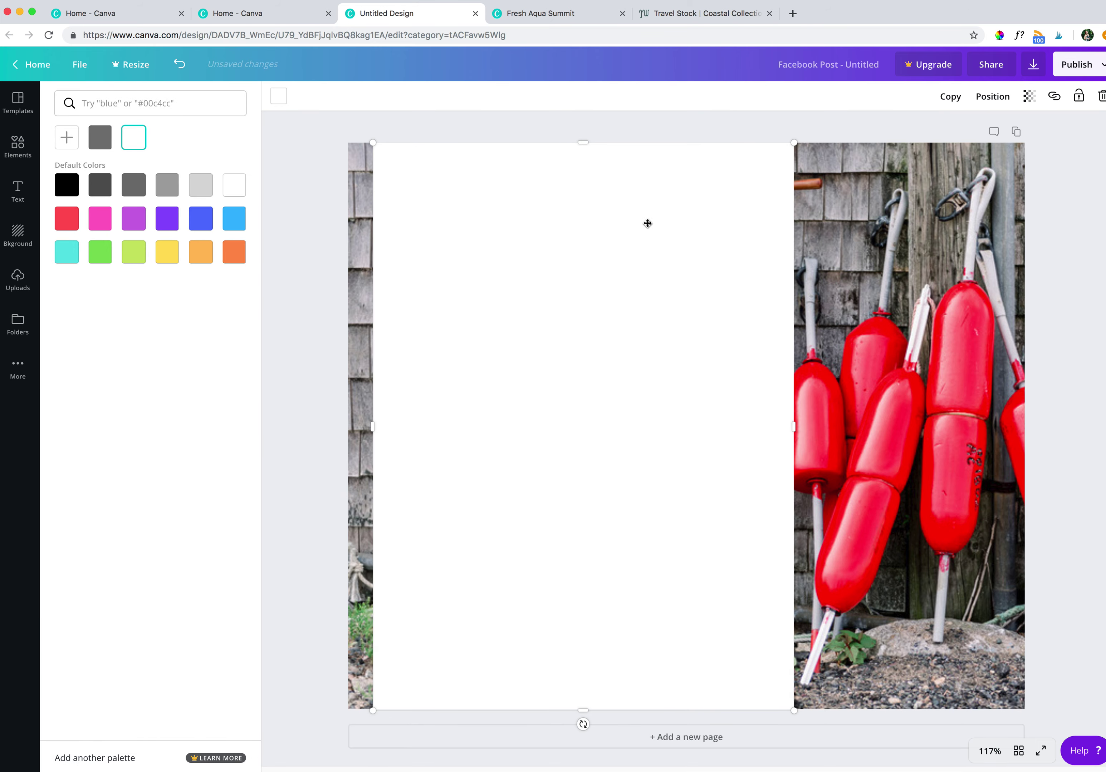
left_click(679, 125)
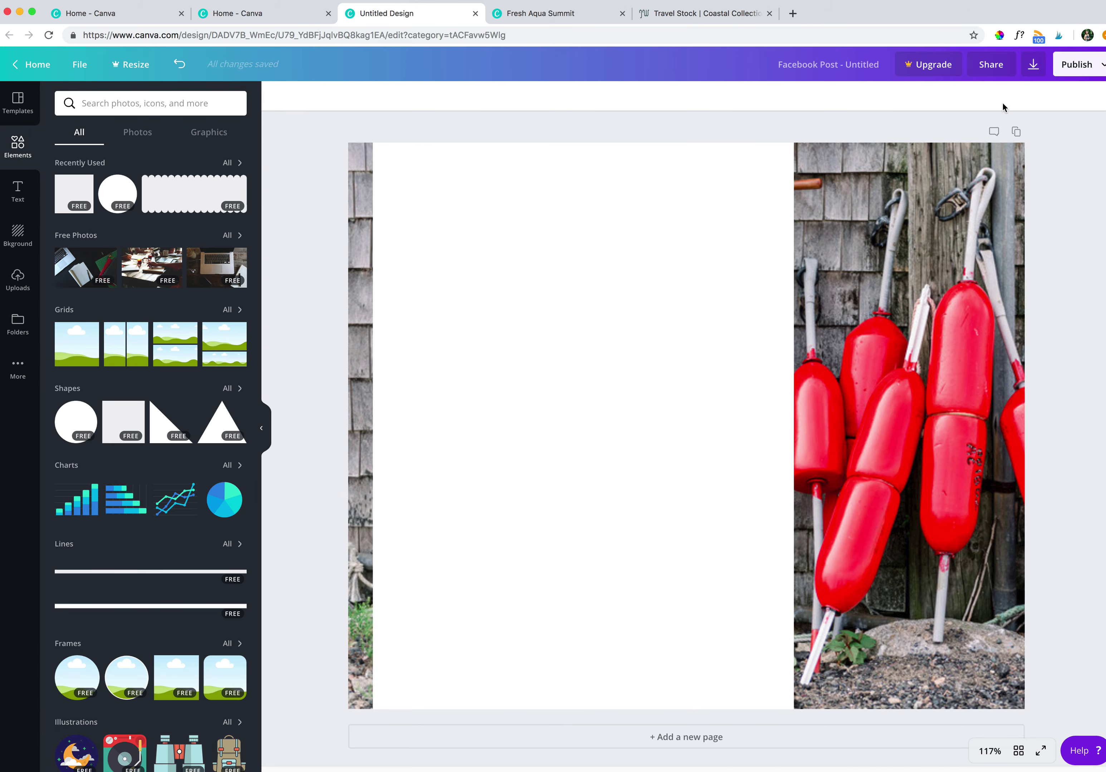
left_click(710, 218)
Set the white panel's transparency to 82
left_click(1029, 96)
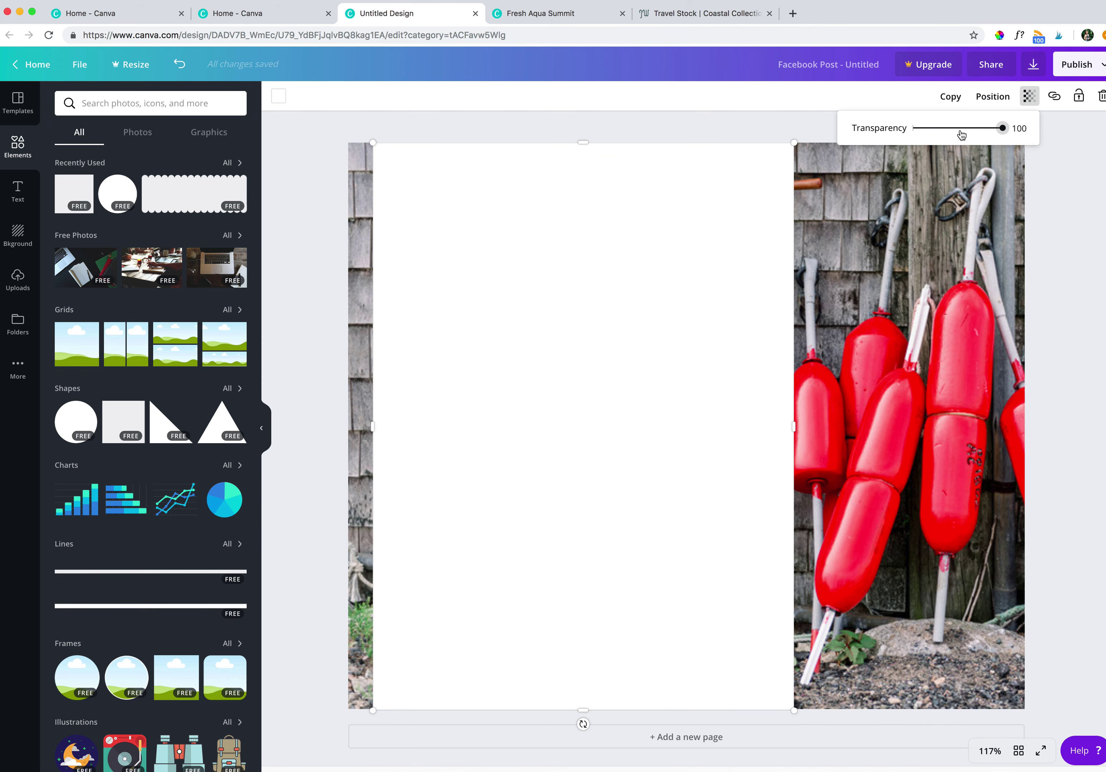
left_click_drag(962, 135, 986, 128)
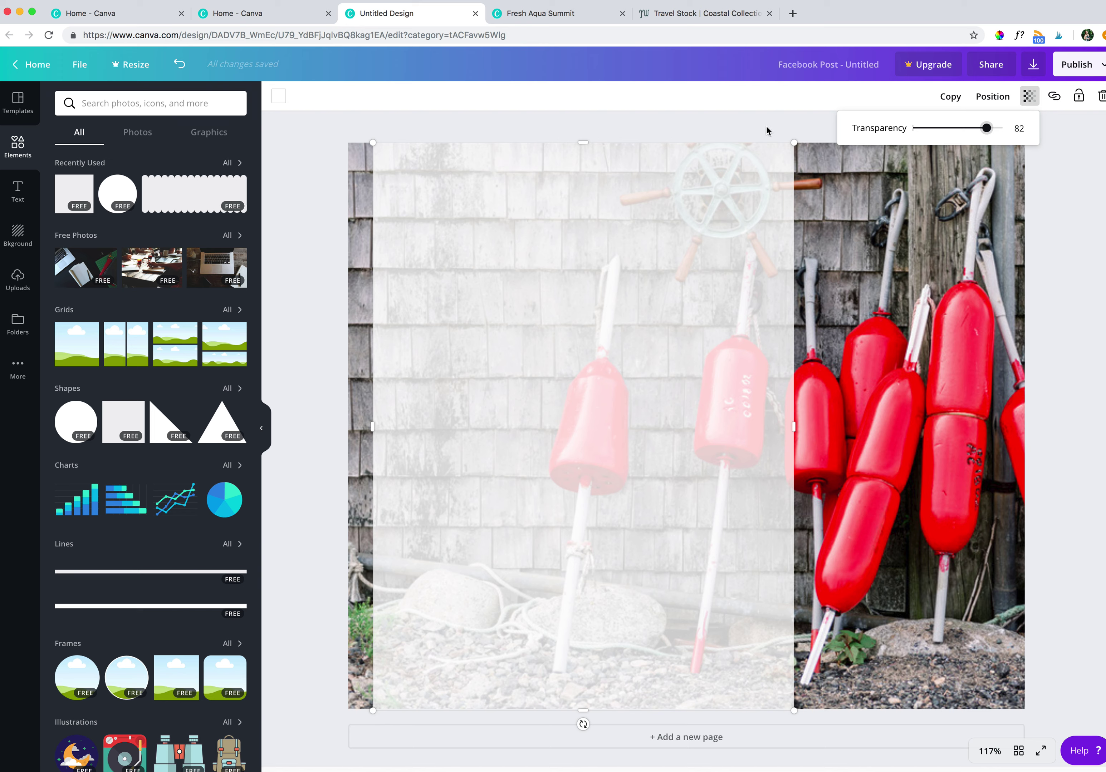
left_click(744, 127)
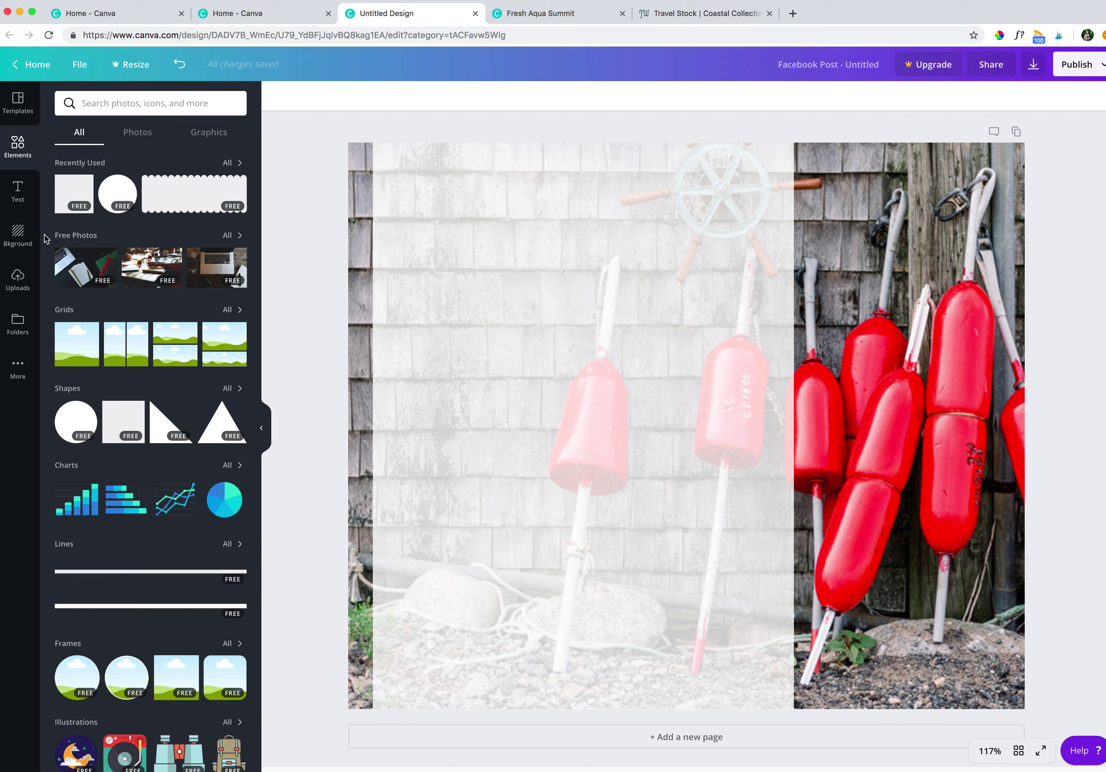
Browse the text templates and add the Thanksgiving Dinner text combo to the design
left_click(17, 194)
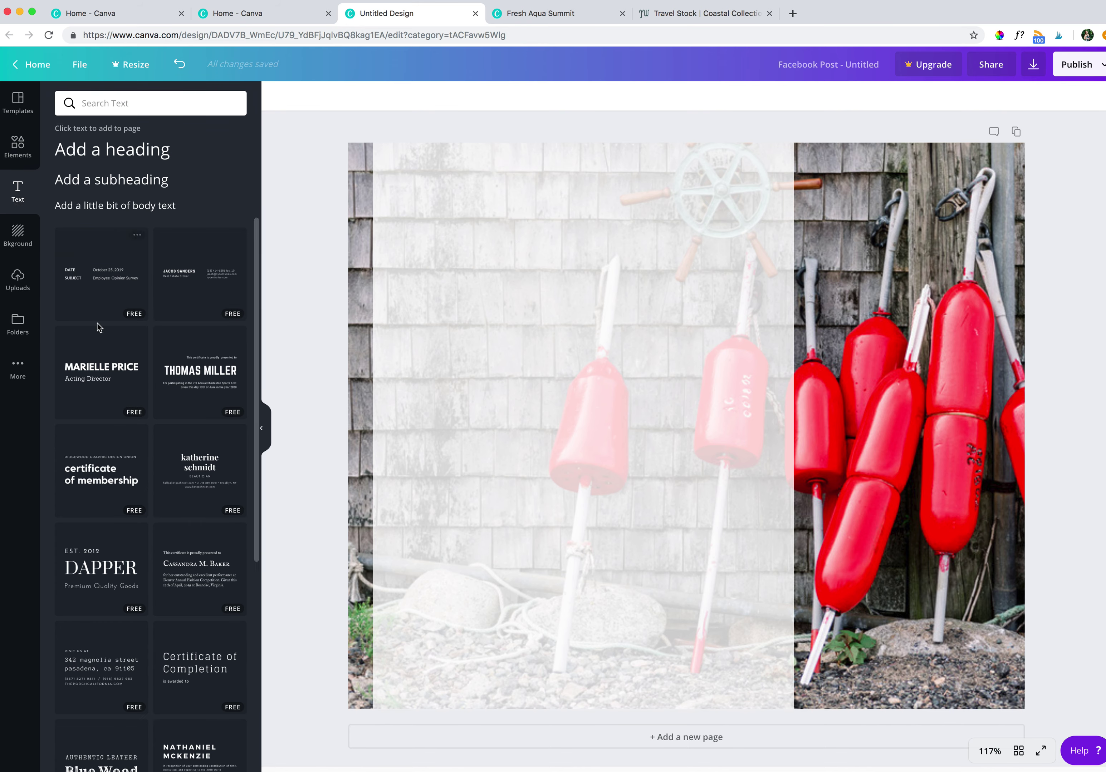
scroll(115, 334, "down", 5)
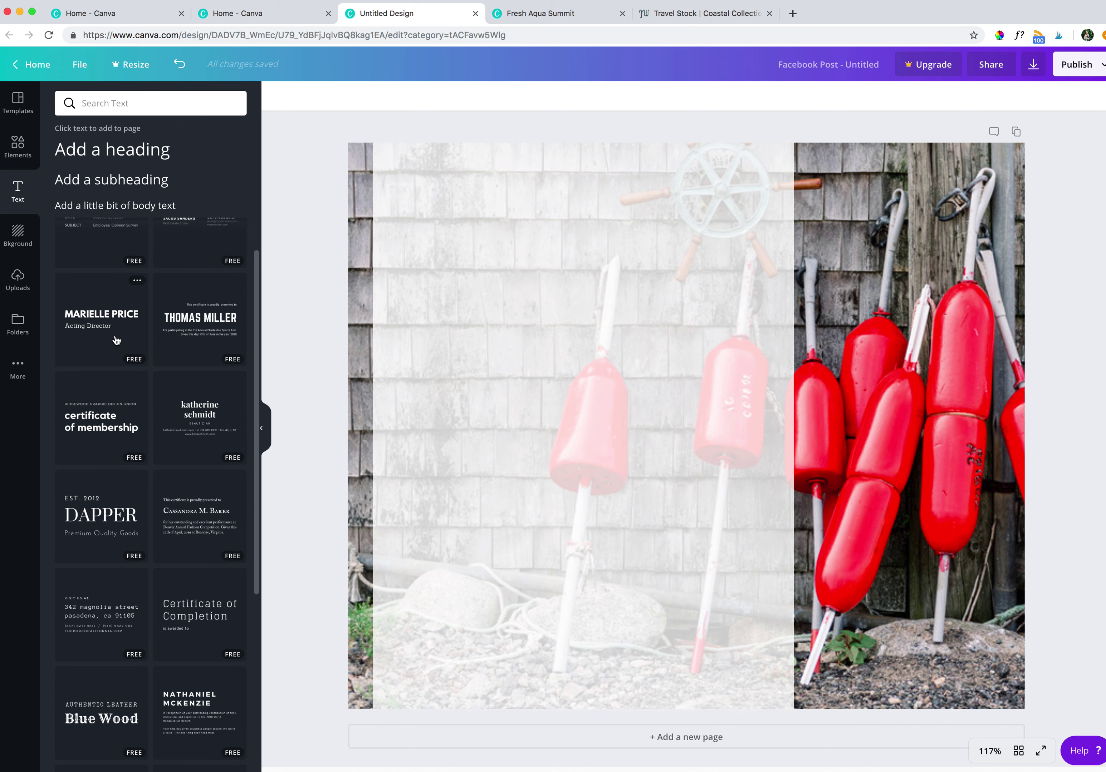
scroll(116, 340, "down", 15)
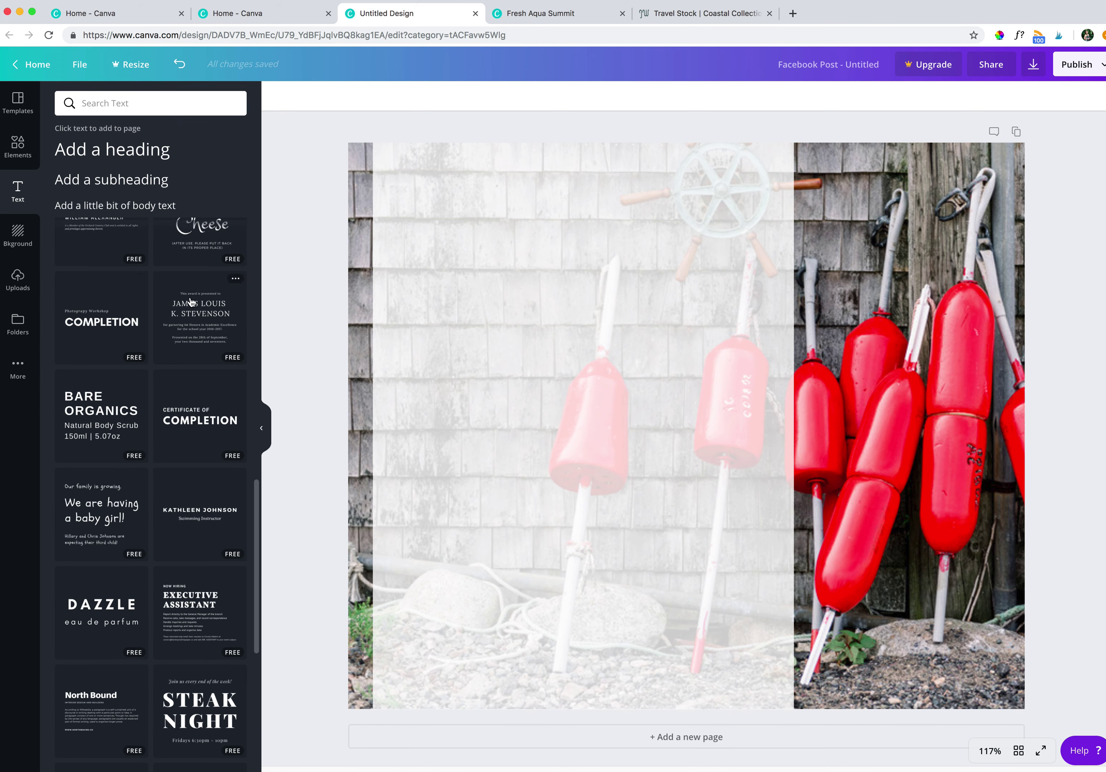
scroll(156, 499, "down", 5)
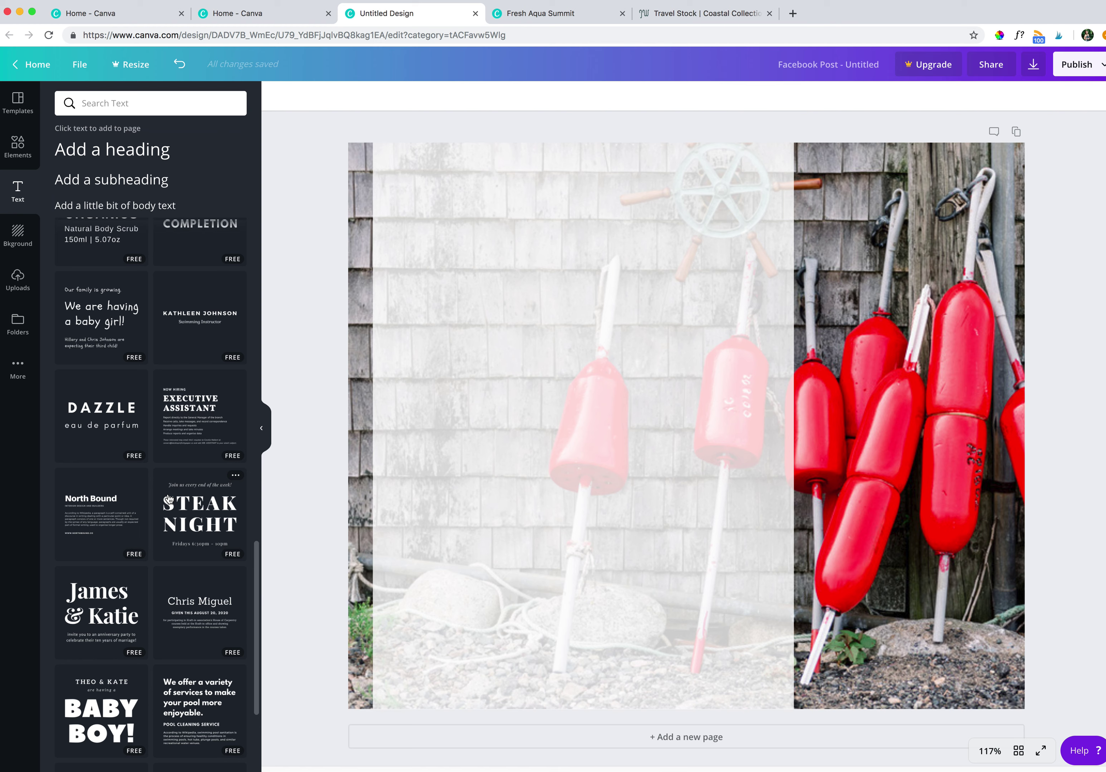
scroll(169, 533, "up", 2)
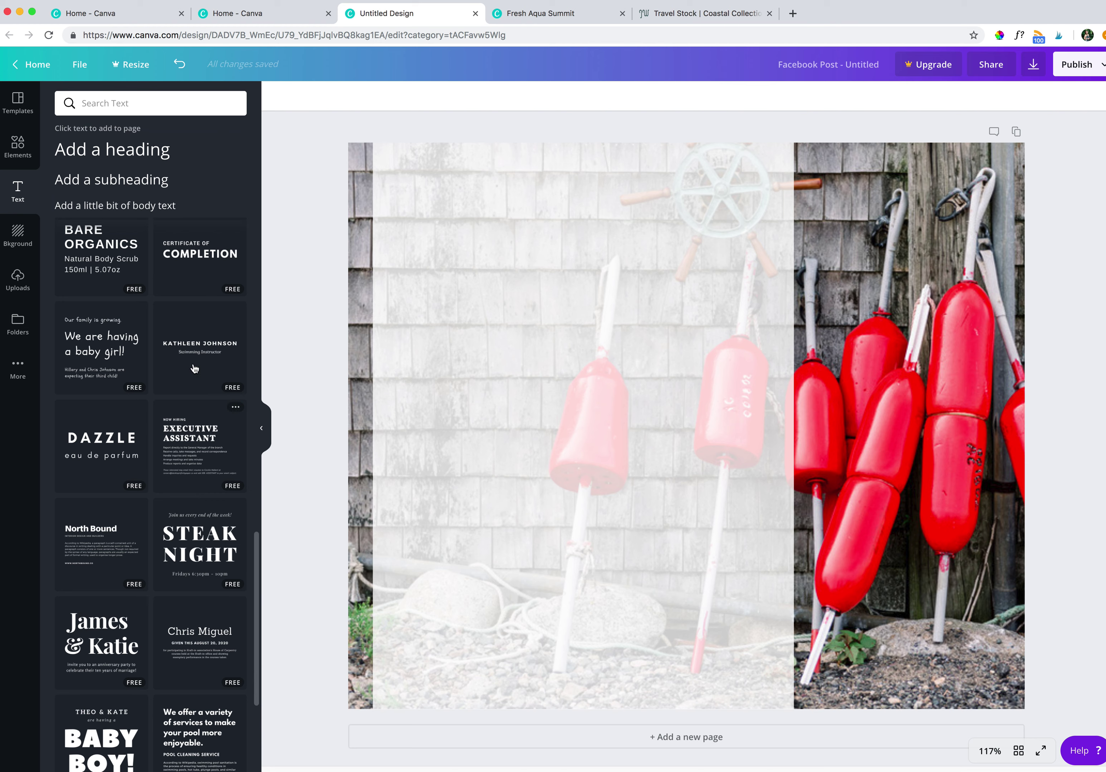
scroll(134, 585, "down", 6)
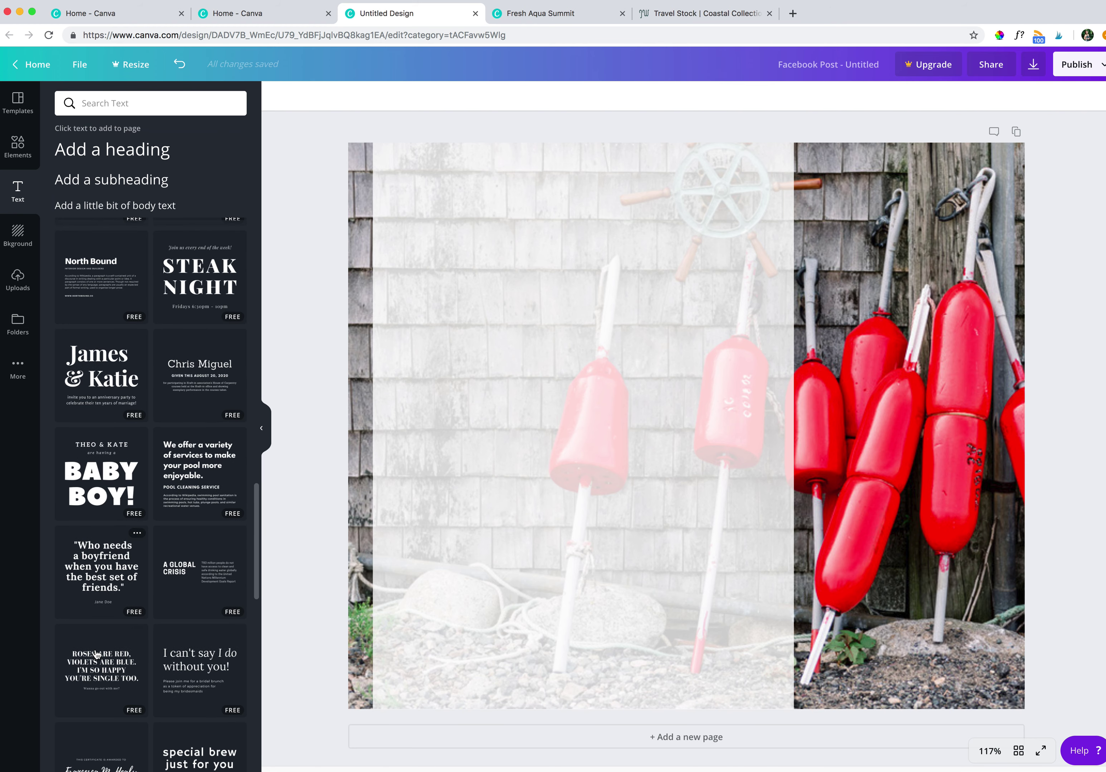
scroll(97, 652, "down", 4)
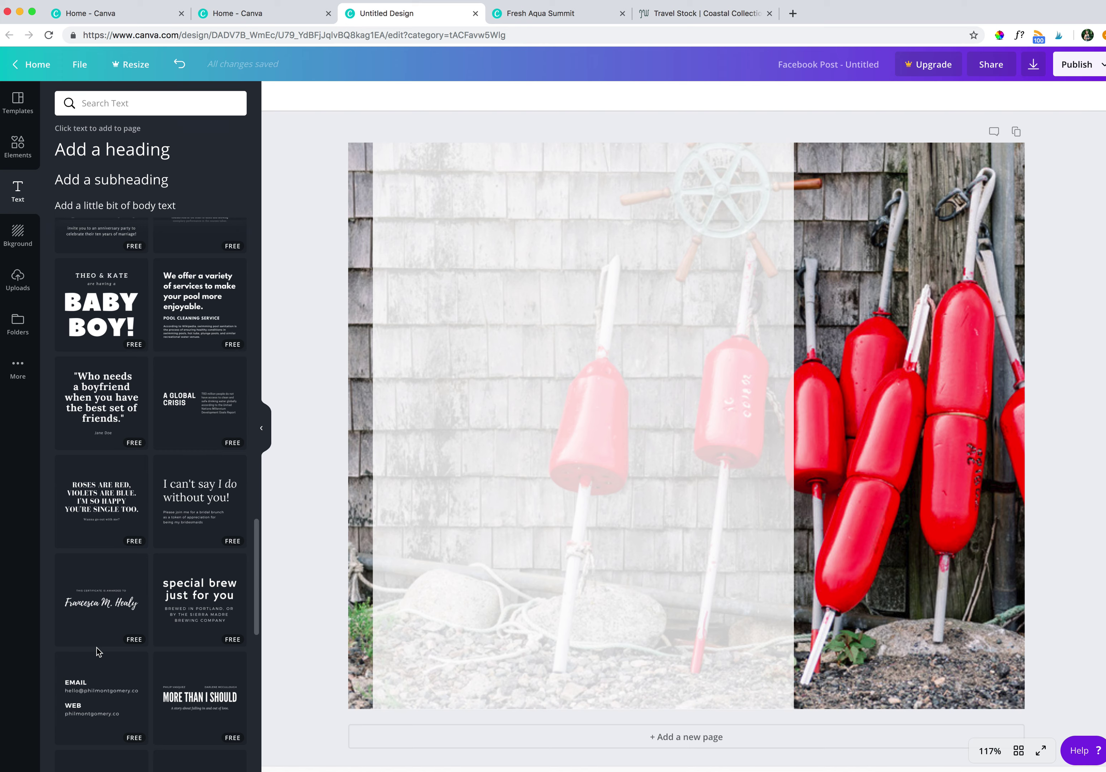
scroll(98, 651, "down", 8)
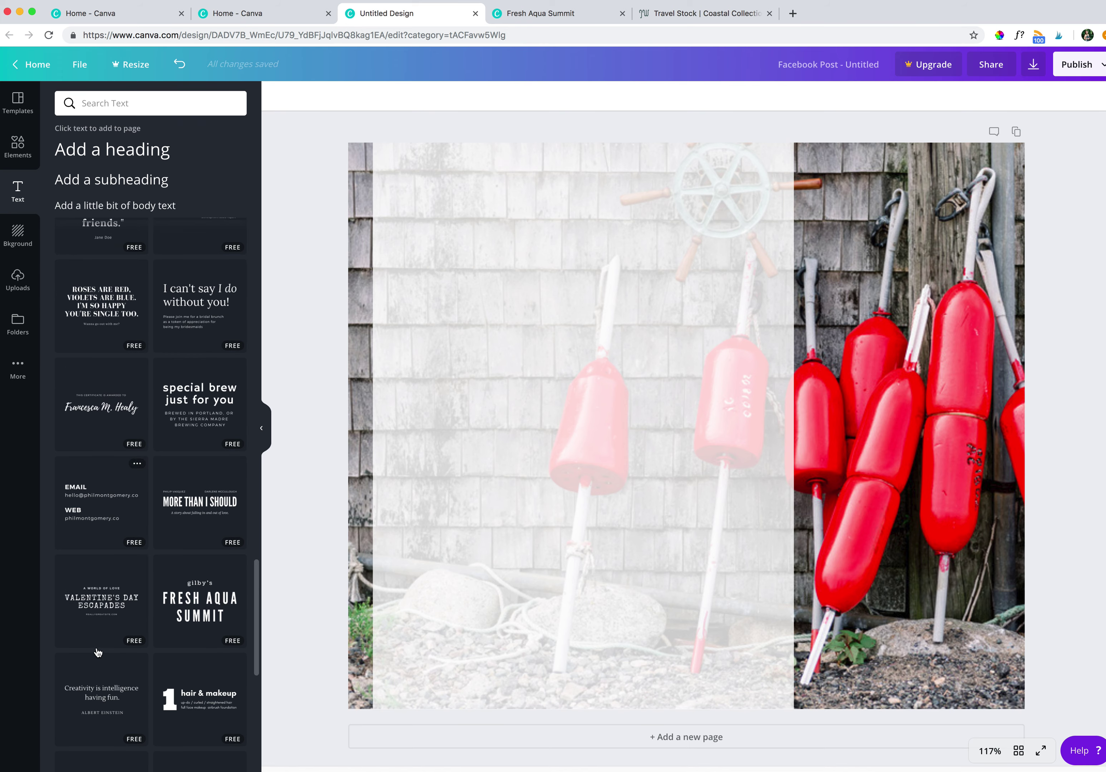
scroll(98, 652, "down", 3)
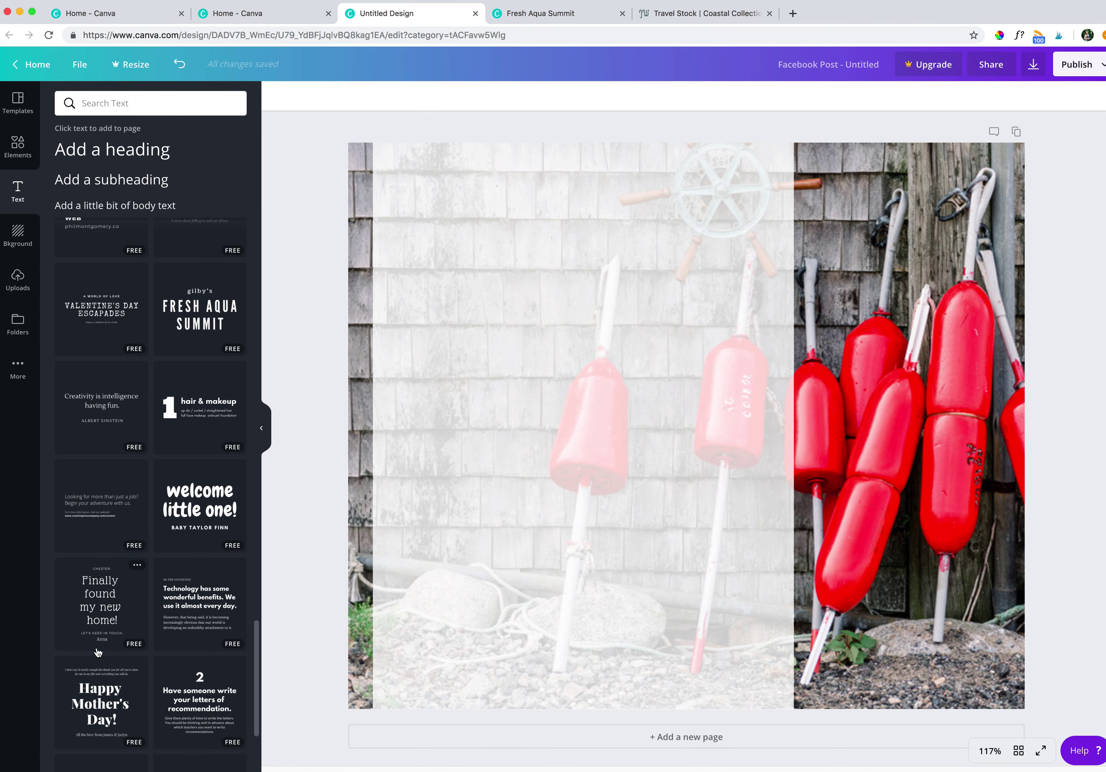
scroll(98, 652, "down", 8)
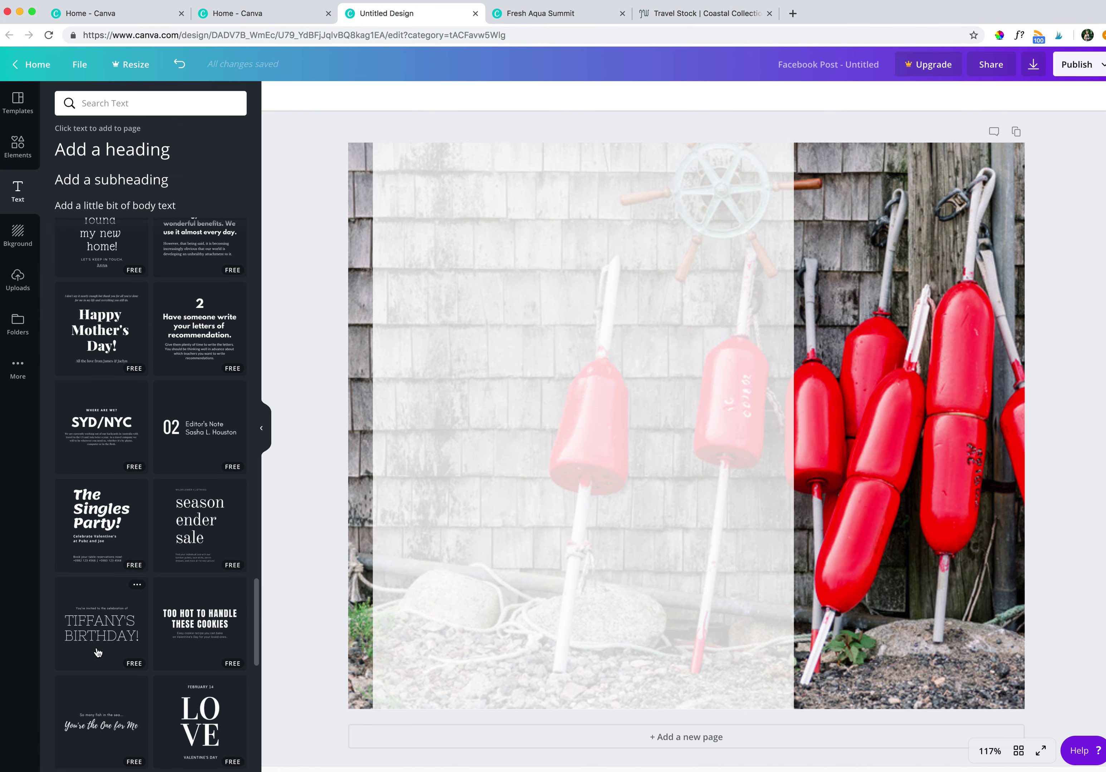
scroll(98, 652, "down", 10)
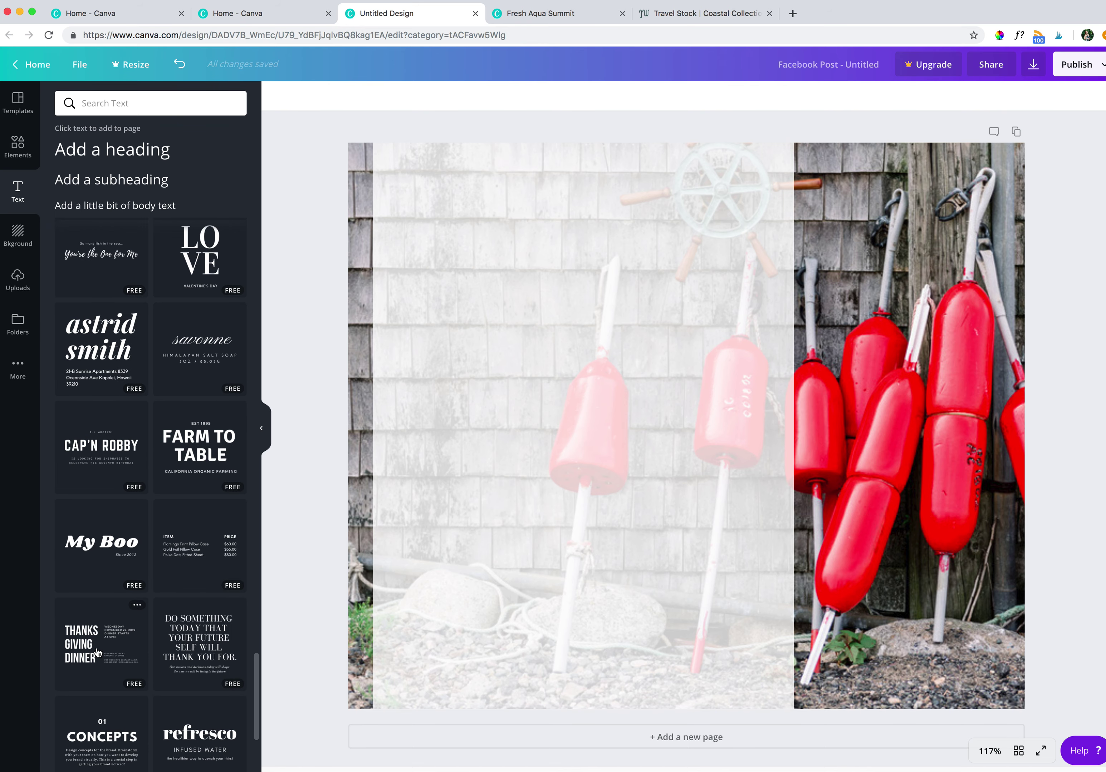
scroll(98, 652, "down", 2)
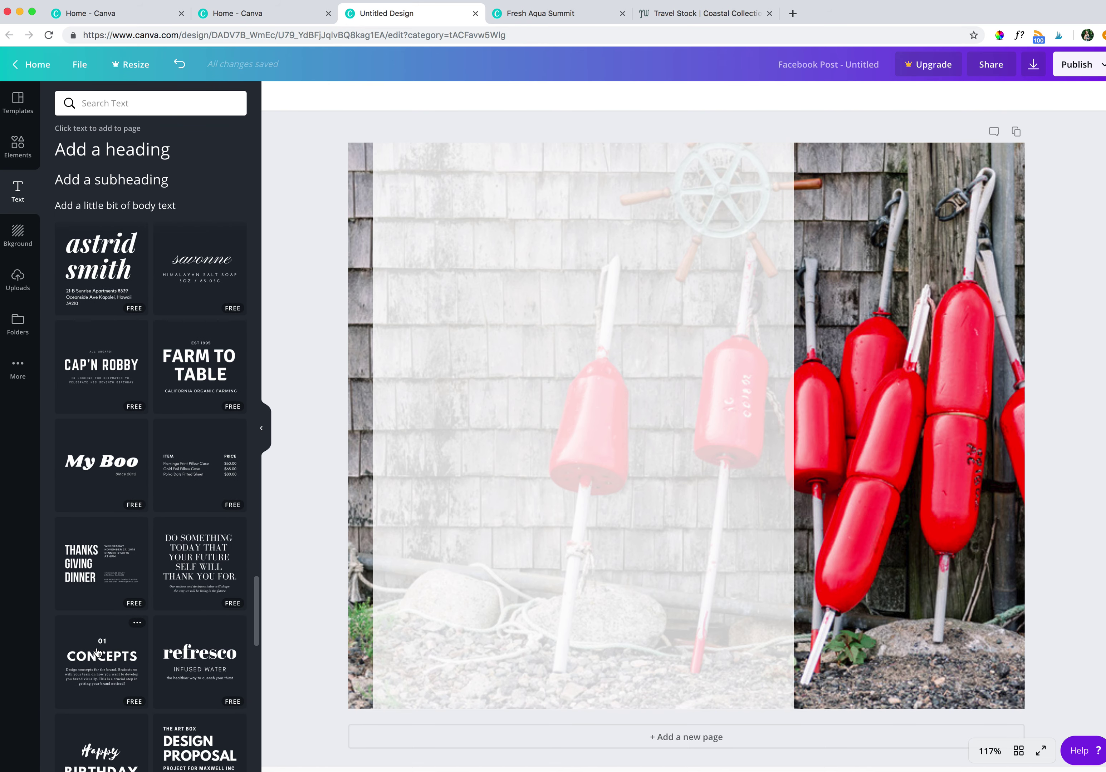
left_click(85, 573)
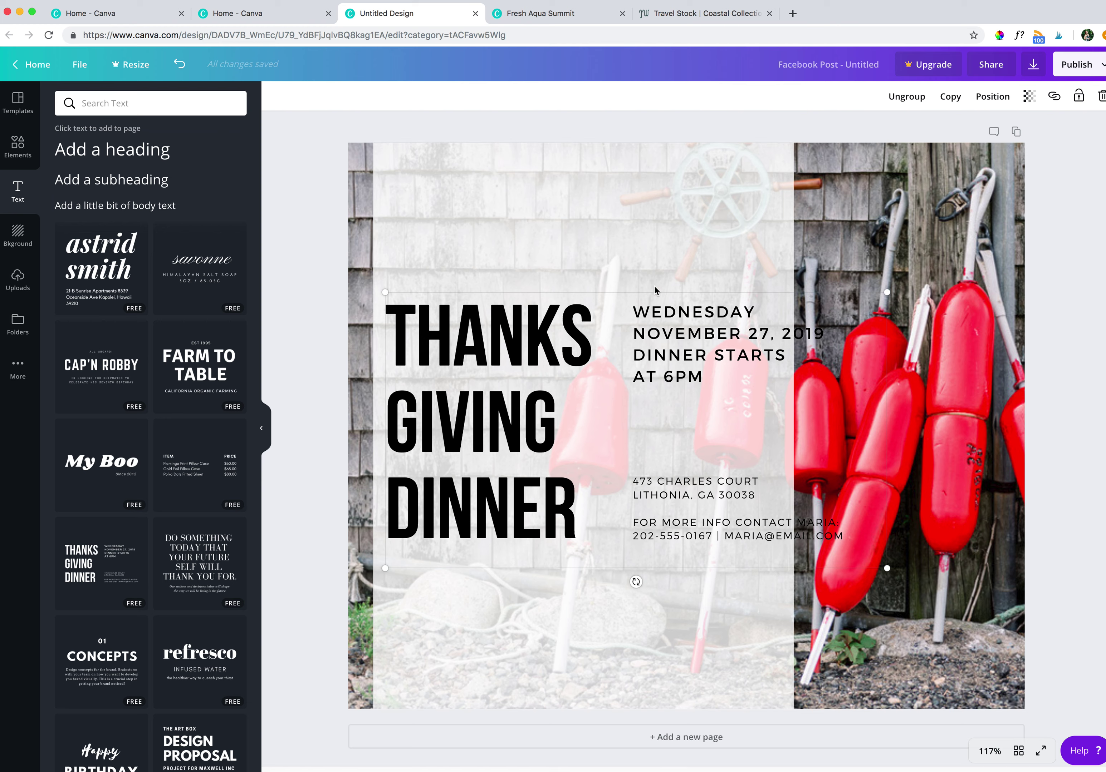
Widen the translucent panel to the right and ungroup the Thanksgiving Dinner text combo
left_click(626, 630)
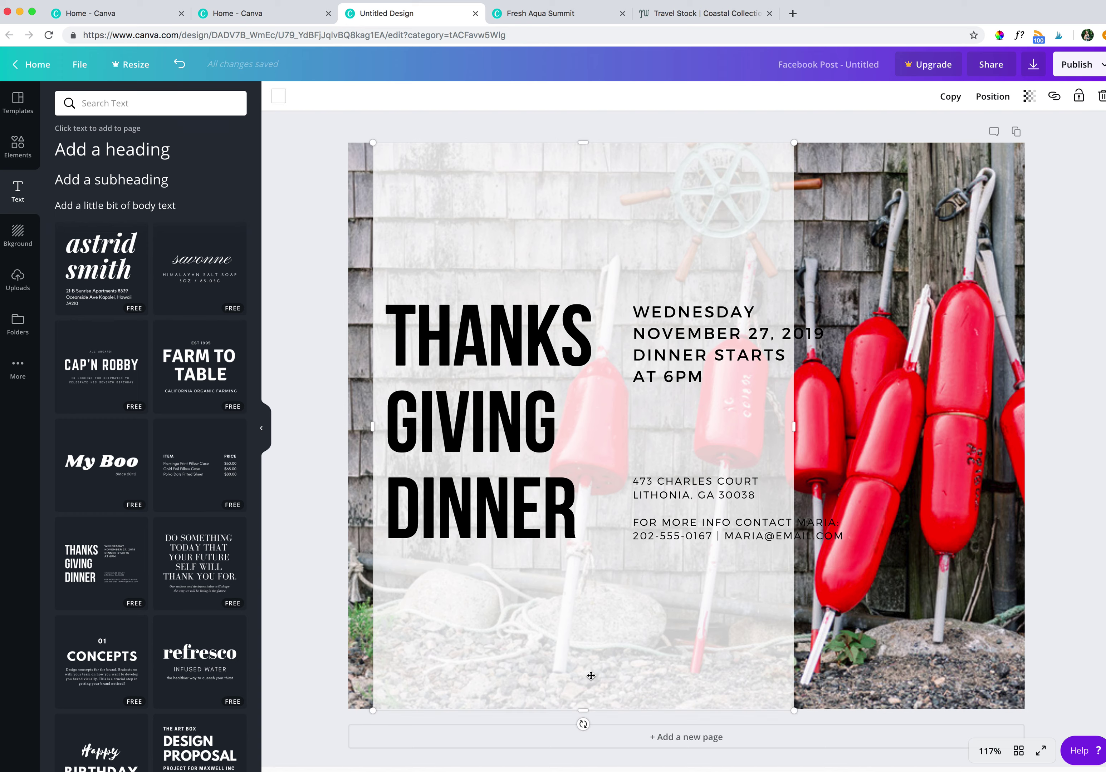
left_click_drag(793, 427, 862, 424)
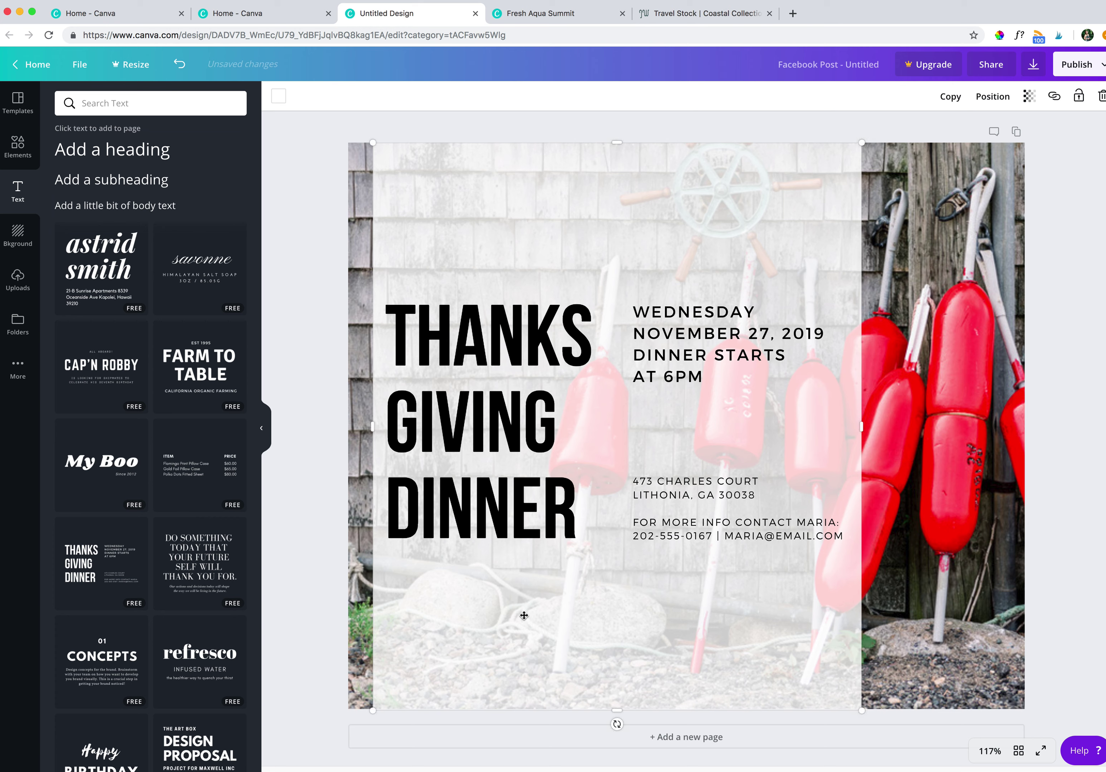
left_click(511, 547)
left_click(507, 506)
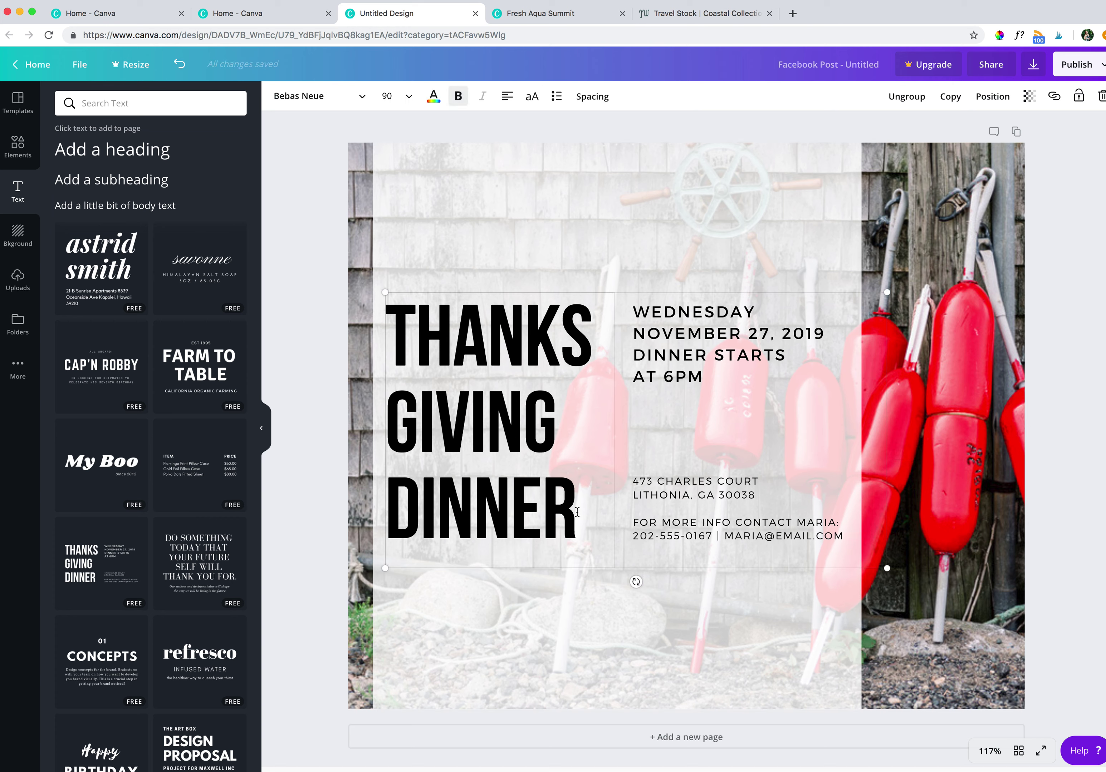
left_click(563, 237)
double_click(530, 300)
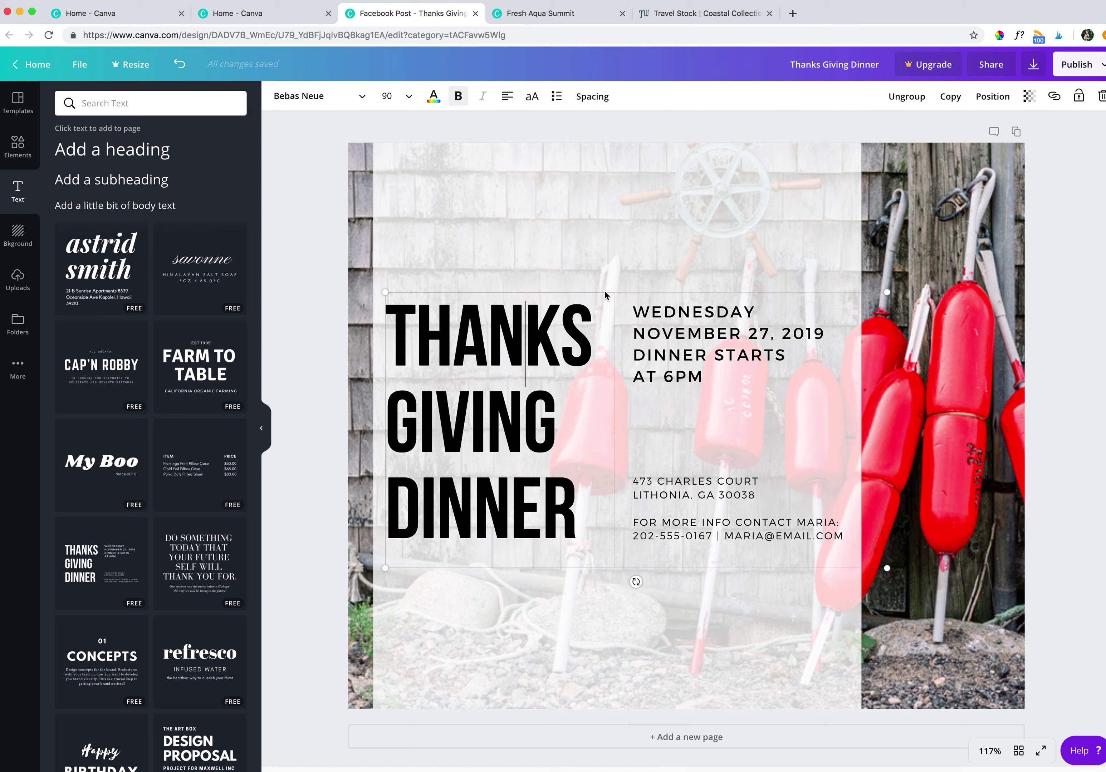
left_click(902, 106)
Change the headline to LOBSTAH COOKOUT, widen its box, and move it lower
left_click(463, 369)
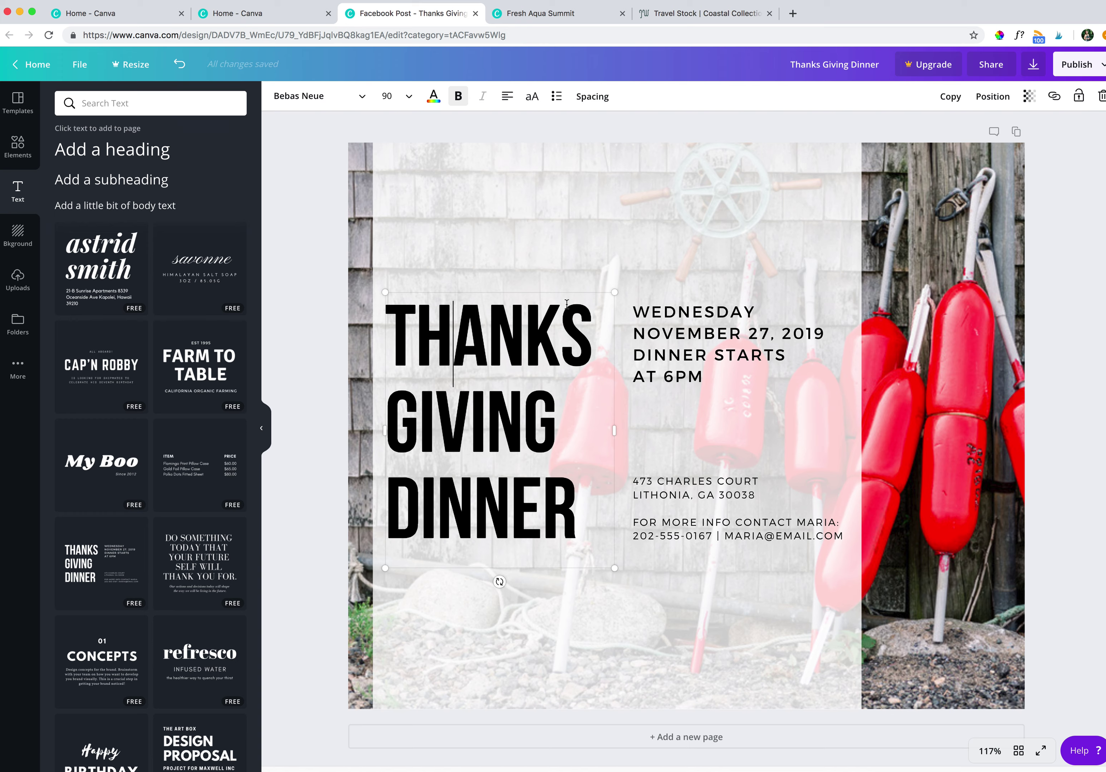
left_click(701, 360)
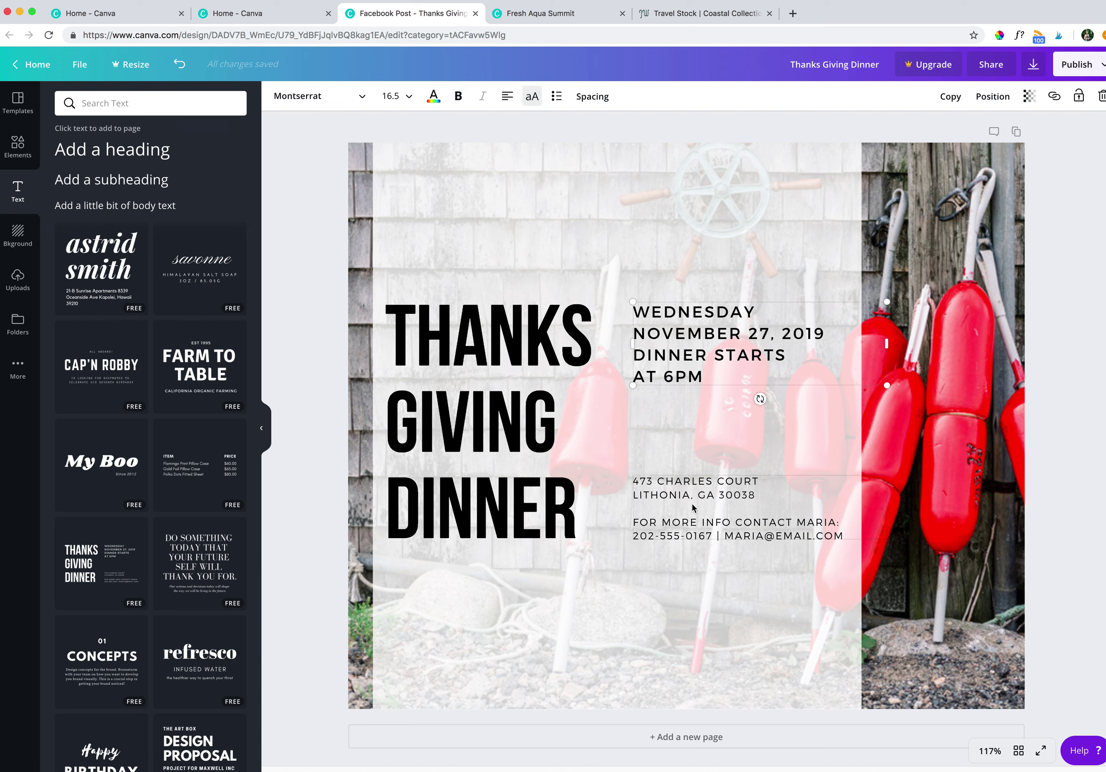
left_click(515, 476)
left_click_drag(576, 537, 391, 342)
type("LO")
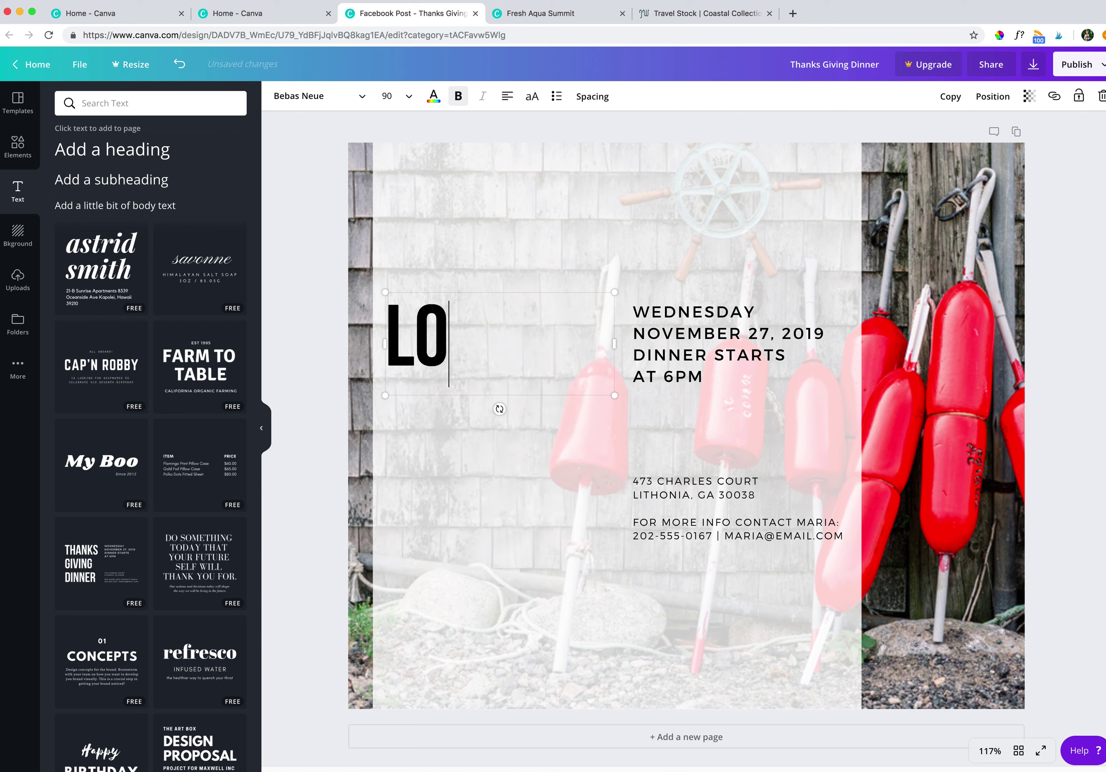
type("BSTAH COOKOUT")
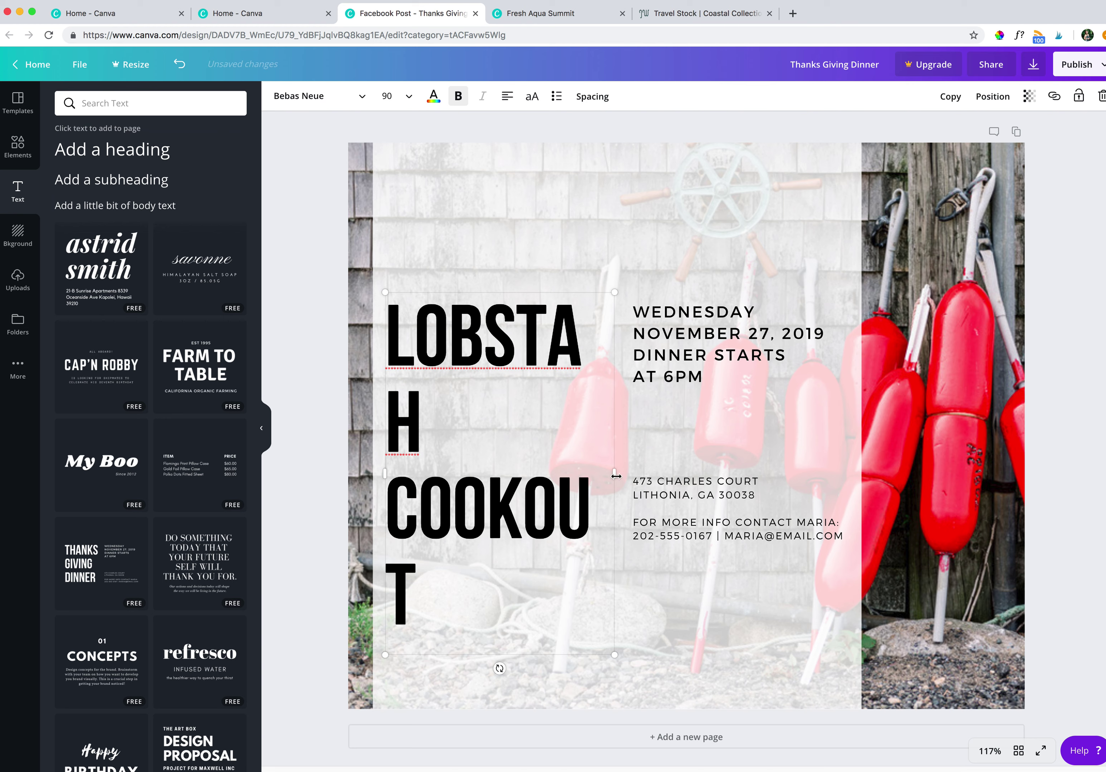
left_click_drag(613, 477, 634, 477)
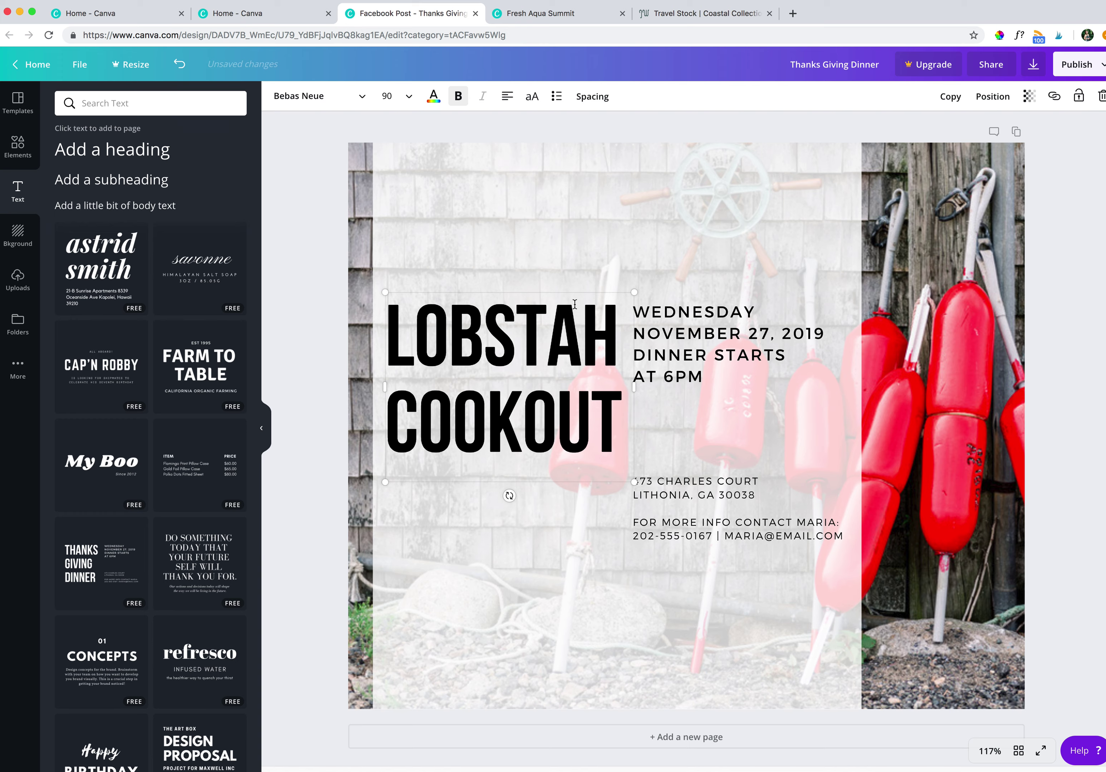
left_click_drag(573, 292, 575, 329)
double_click(666, 316)
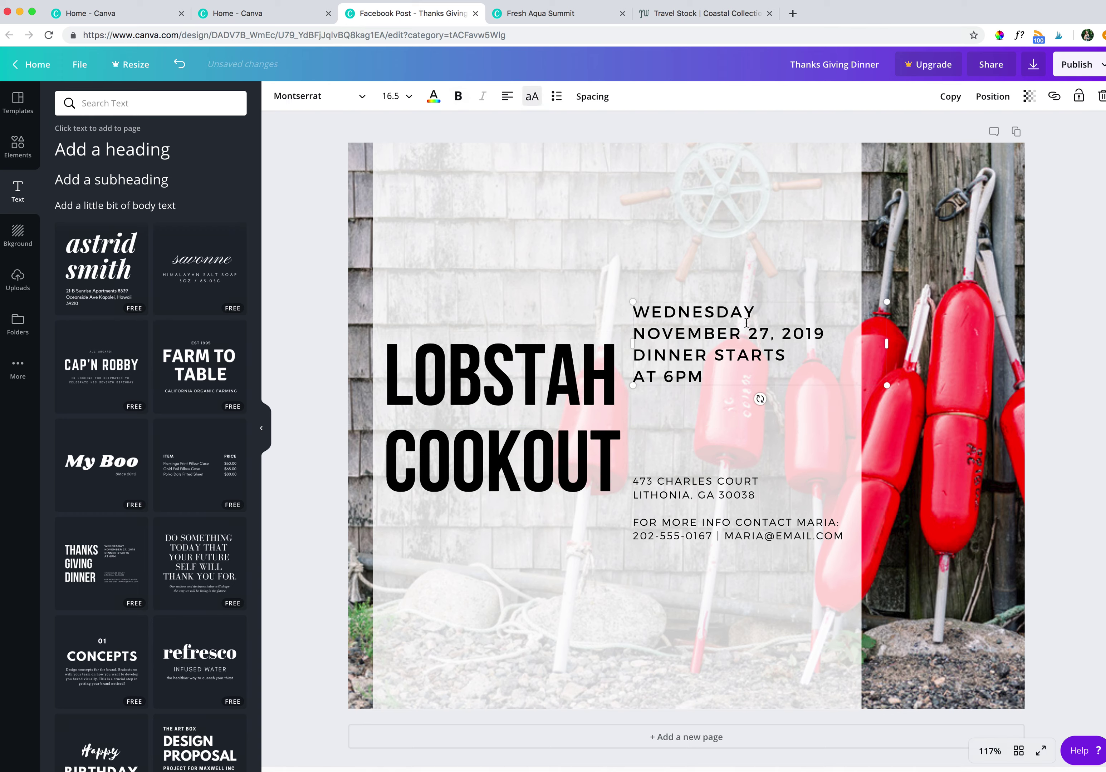
Change the event date to June 19
left_click_drag(772, 329, 625, 329)
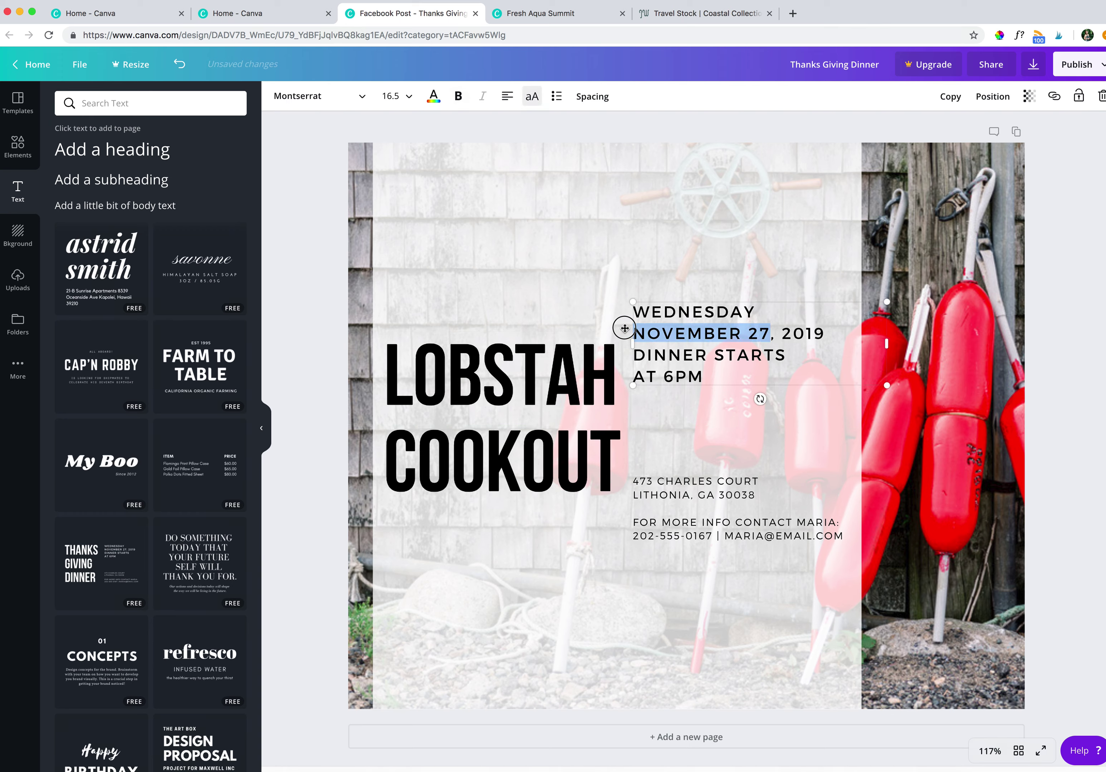
type("June 19")
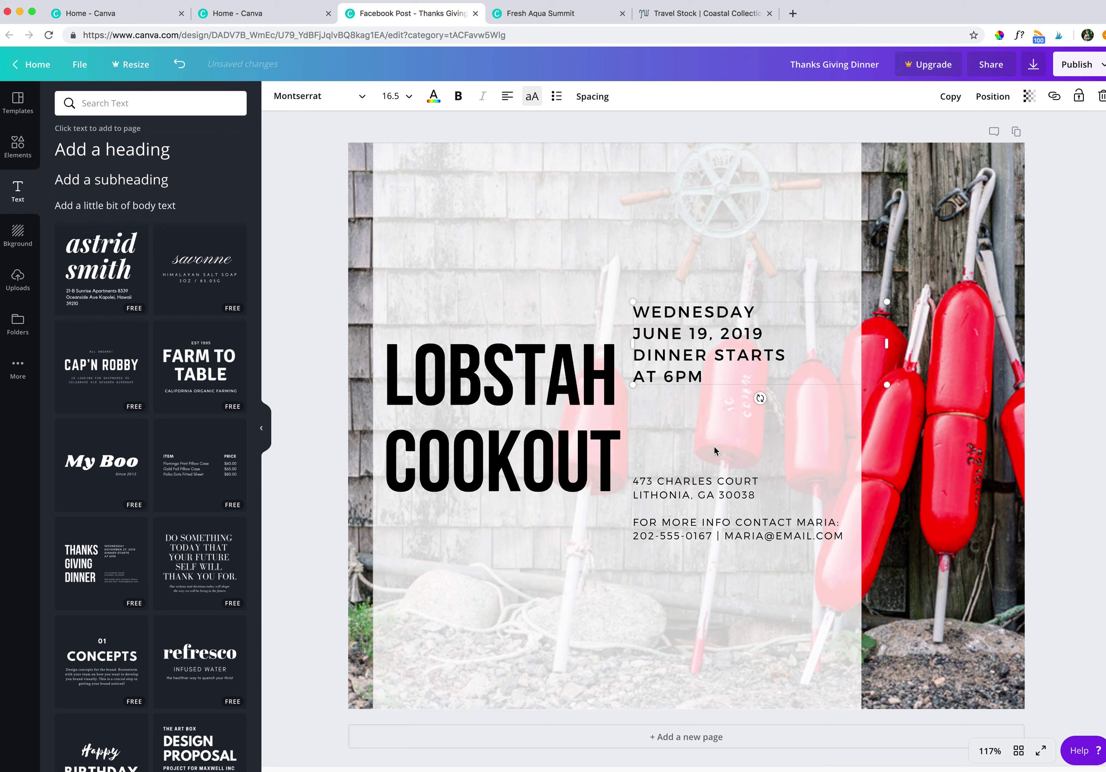
left_click_drag(685, 301, 694, 302)
Replace the street and city lines of the address block with new address text
left_click(724, 484)
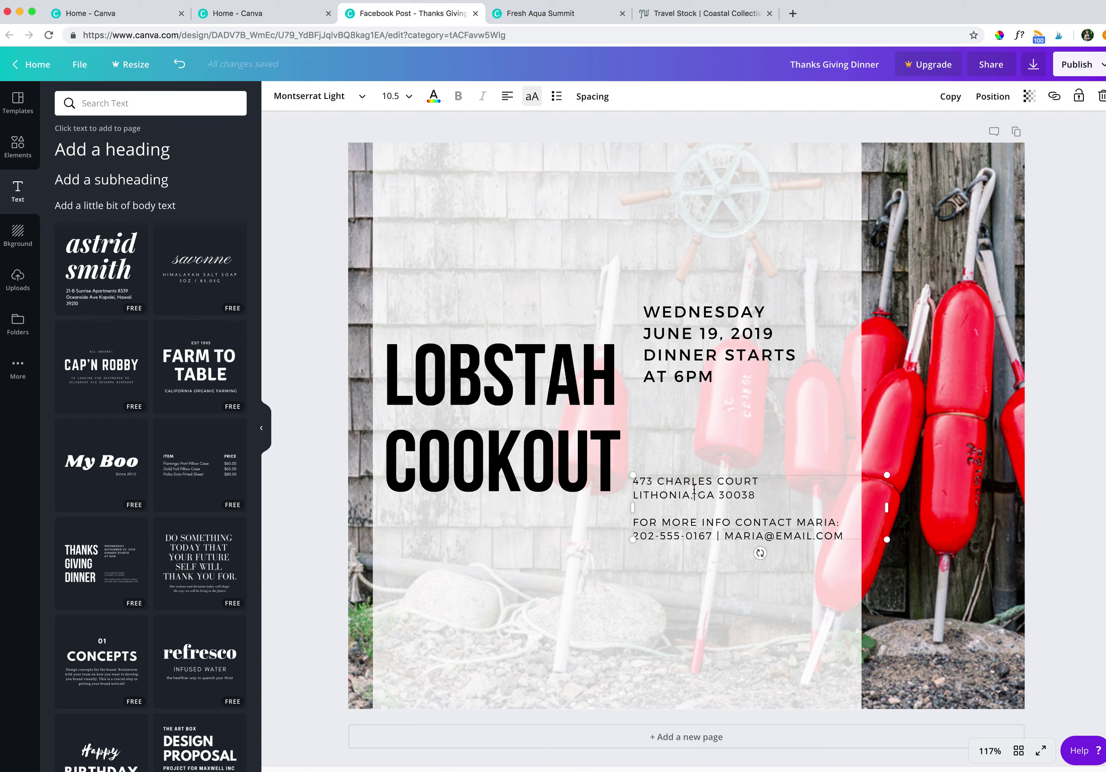
left_click(756, 484)
left_click_drag(759, 481, 628, 481)
type("123")
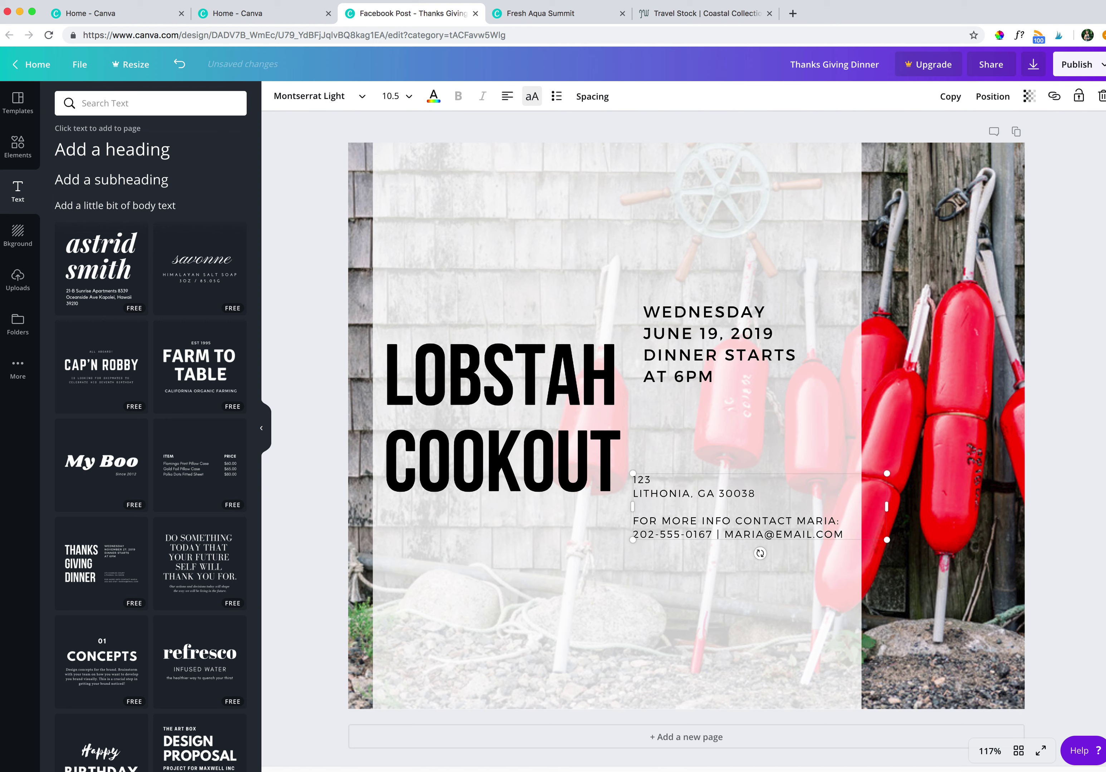
type(" MAIN STREET")
left_click_drag(761, 493, 641, 484)
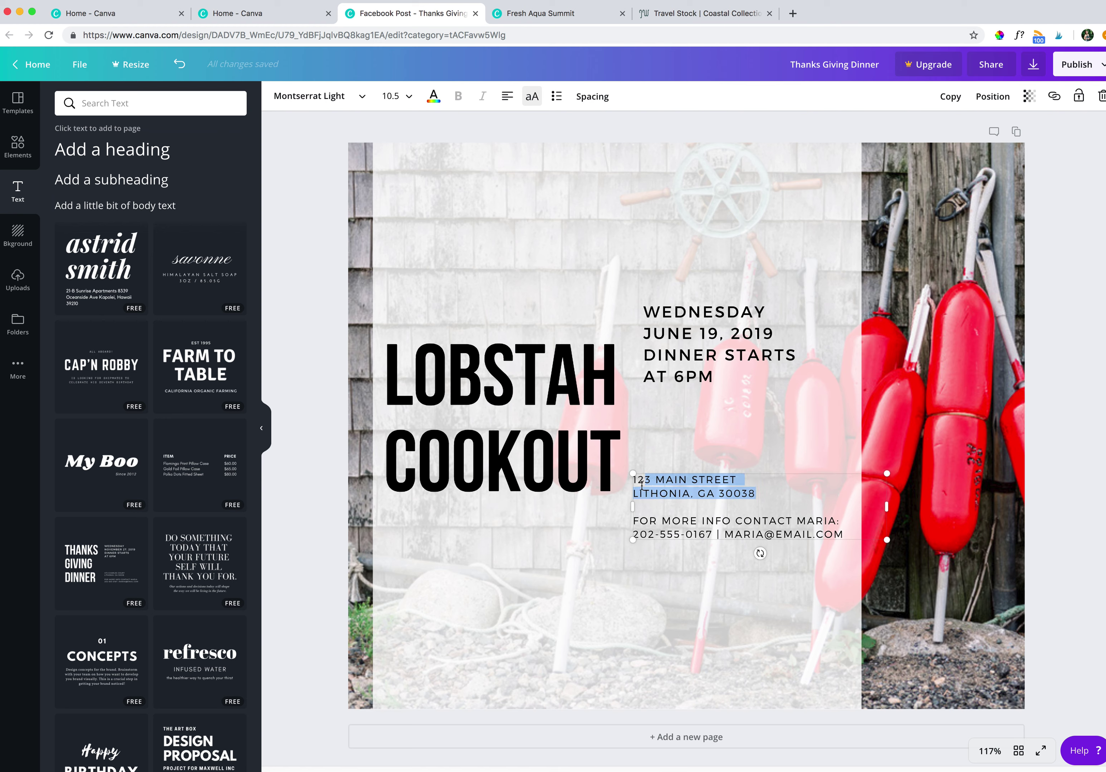
left_click(754, 481)
left_click_drag(756, 493, 625, 489)
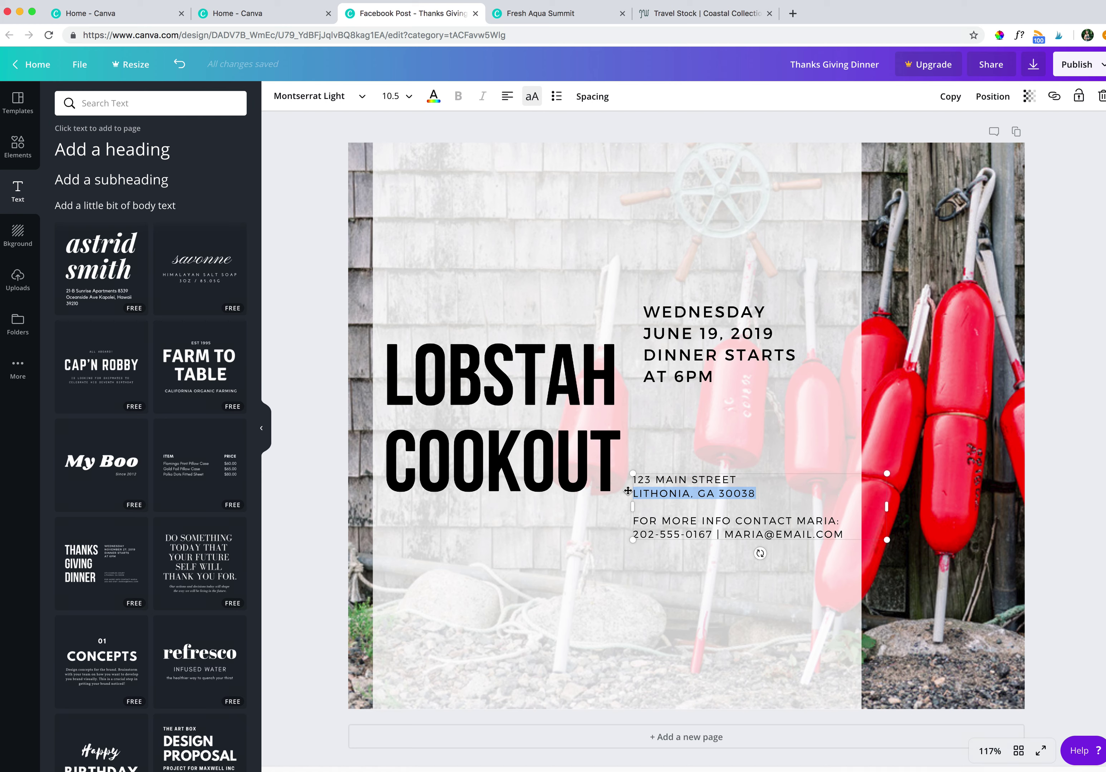
type("BOSTON, MA")
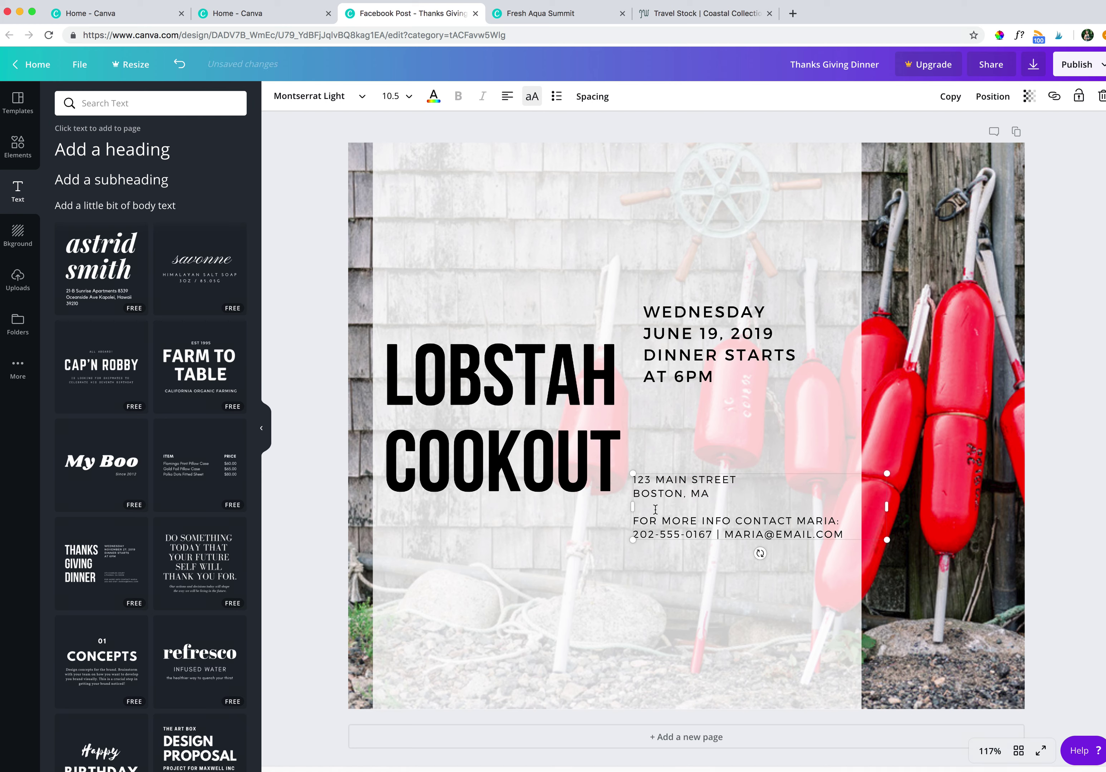
Enter a placeholder phone number, update the e-mail name, and align the block with the date
left_click_drag(708, 534, 628, 531)
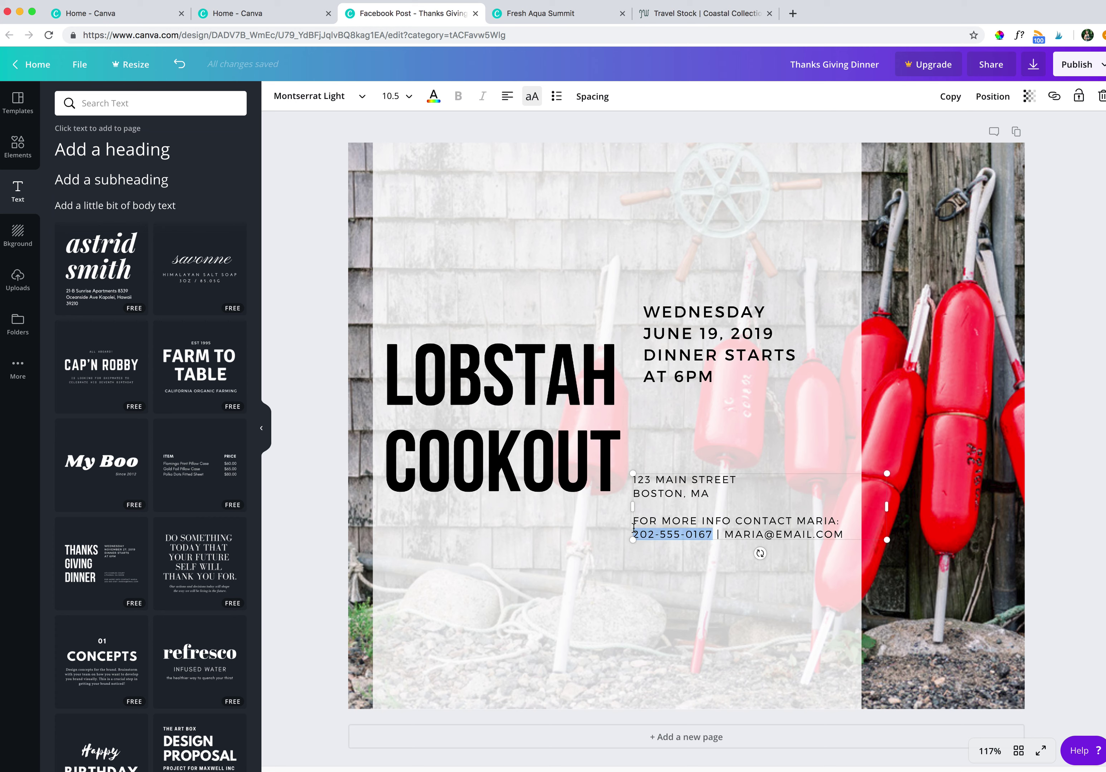
type("000")
type("-000-000")
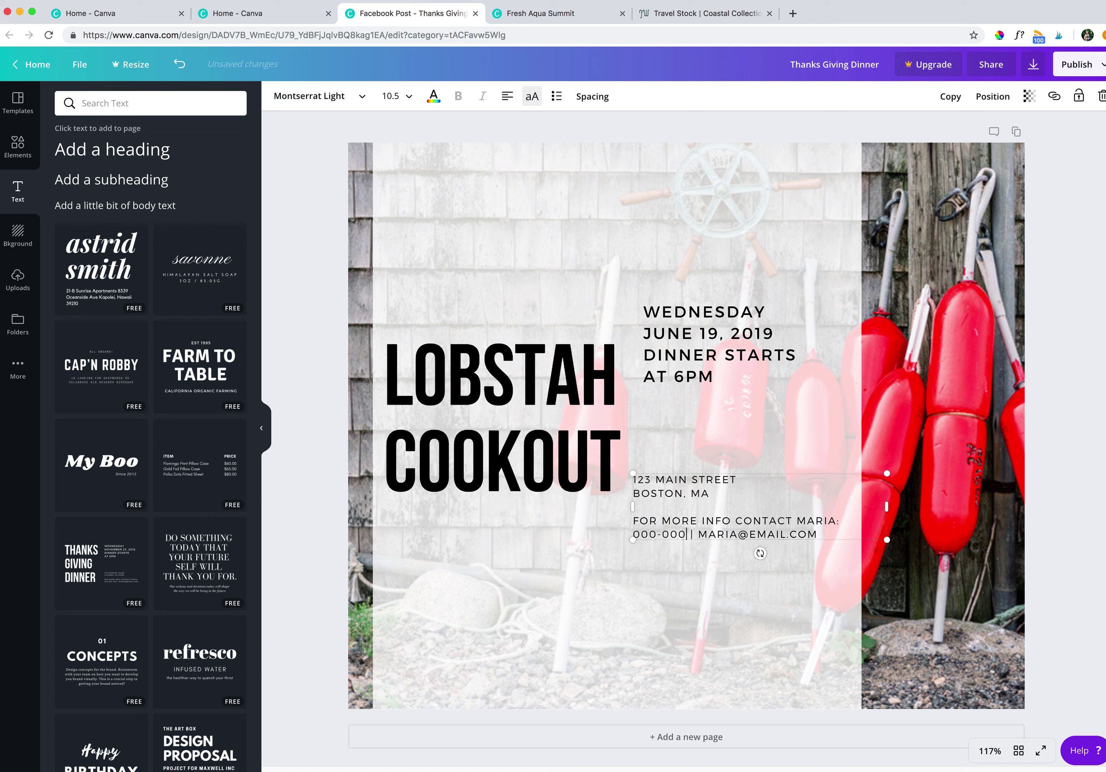
type("0")
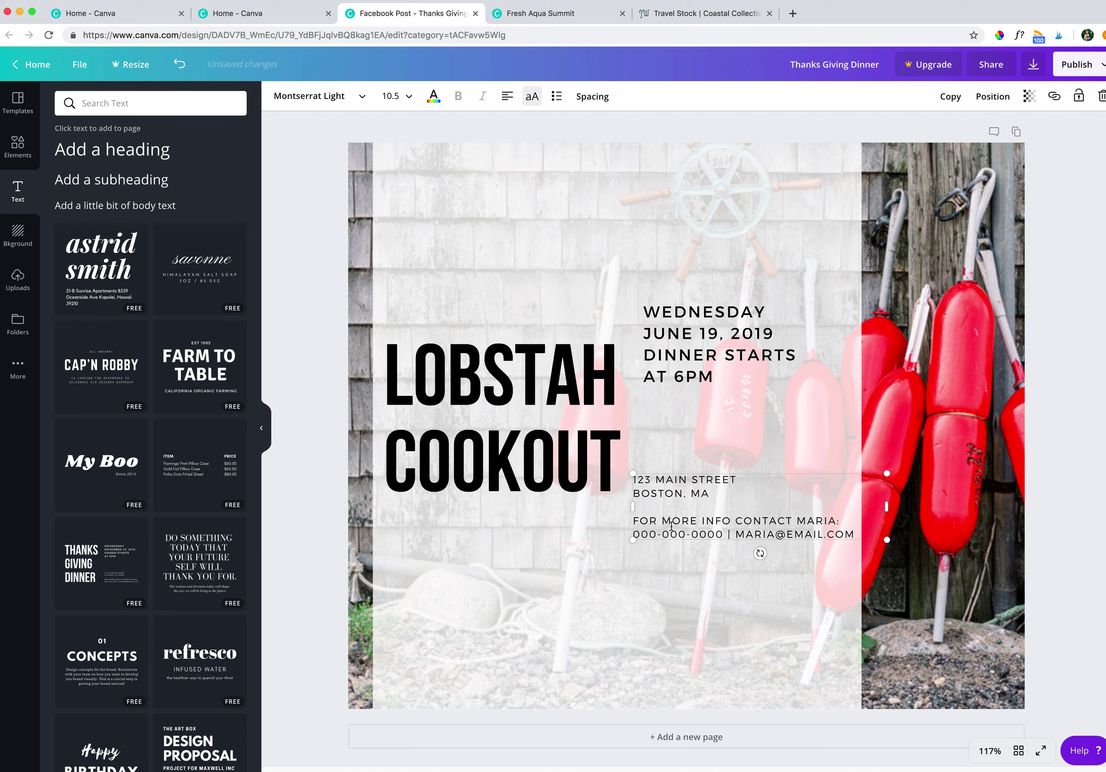
double_click(760, 532)
type("JESSIE")
left_click_drag(661, 474, 671, 474)
Raise the address block, lower the date block, and stretch the translucent white panel further right
left_click_drag(671, 474, 671, 455)
left_click(675, 354)
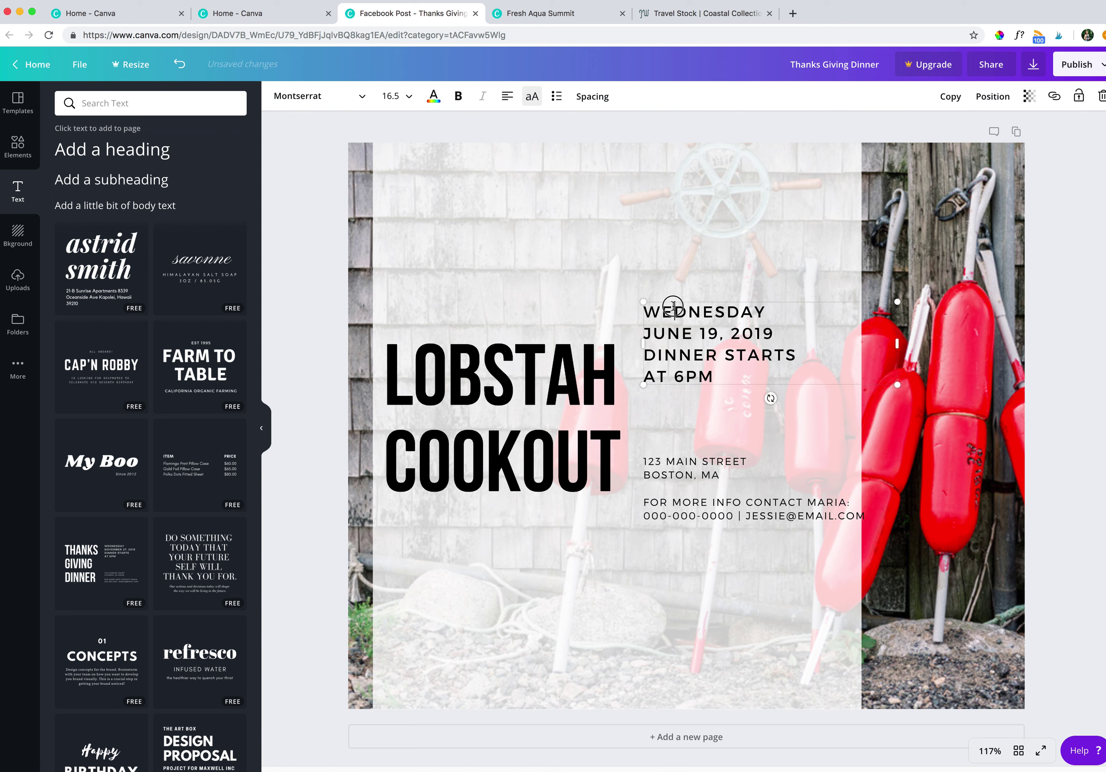
left_click_drag(676, 302, 676, 319)
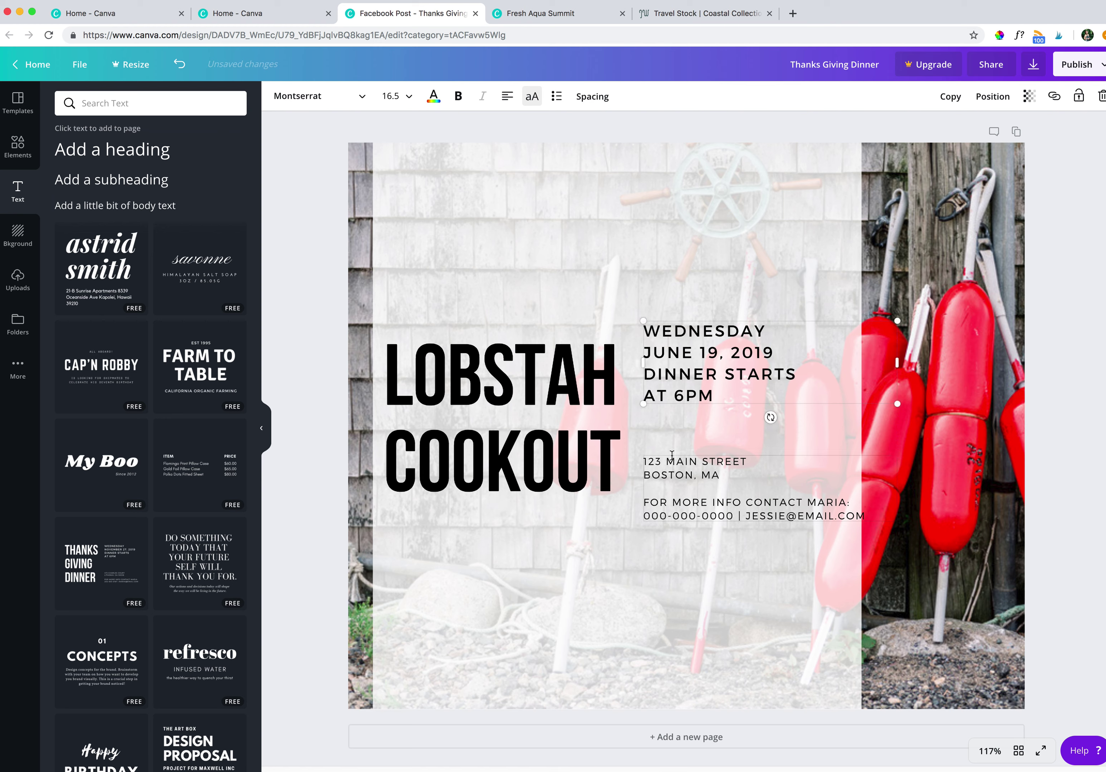
left_click(668, 458)
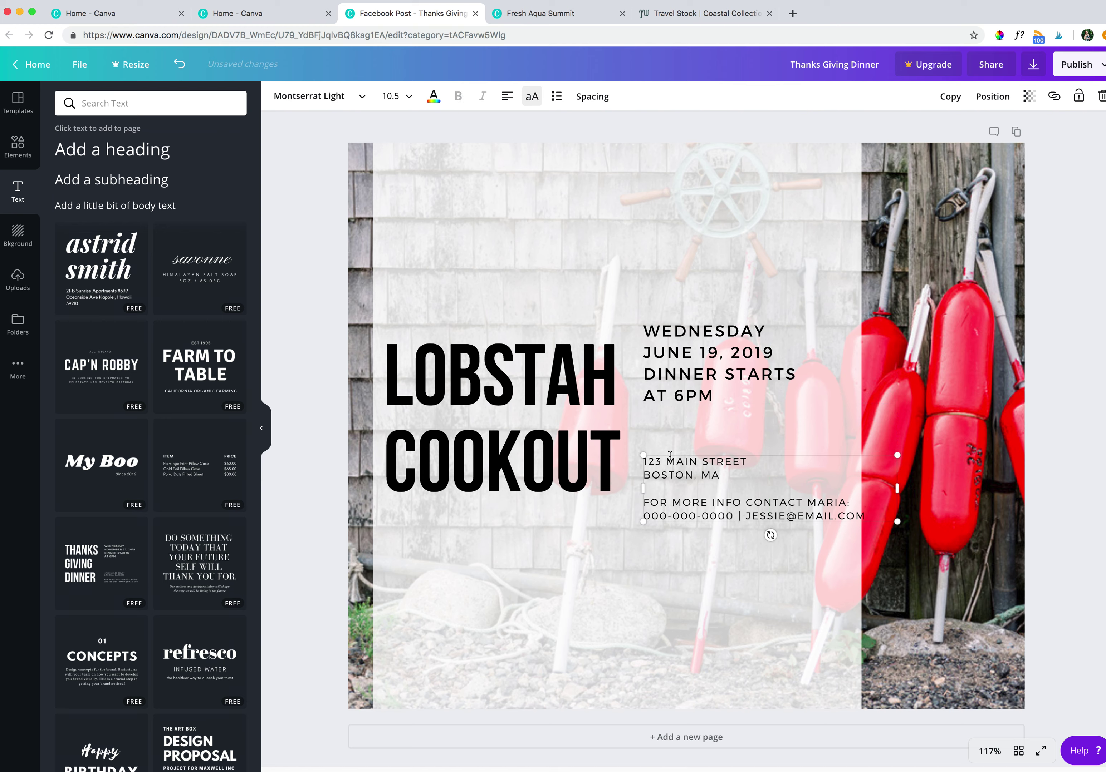
left_click_drag(671, 455, 682, 445)
left_click(832, 563)
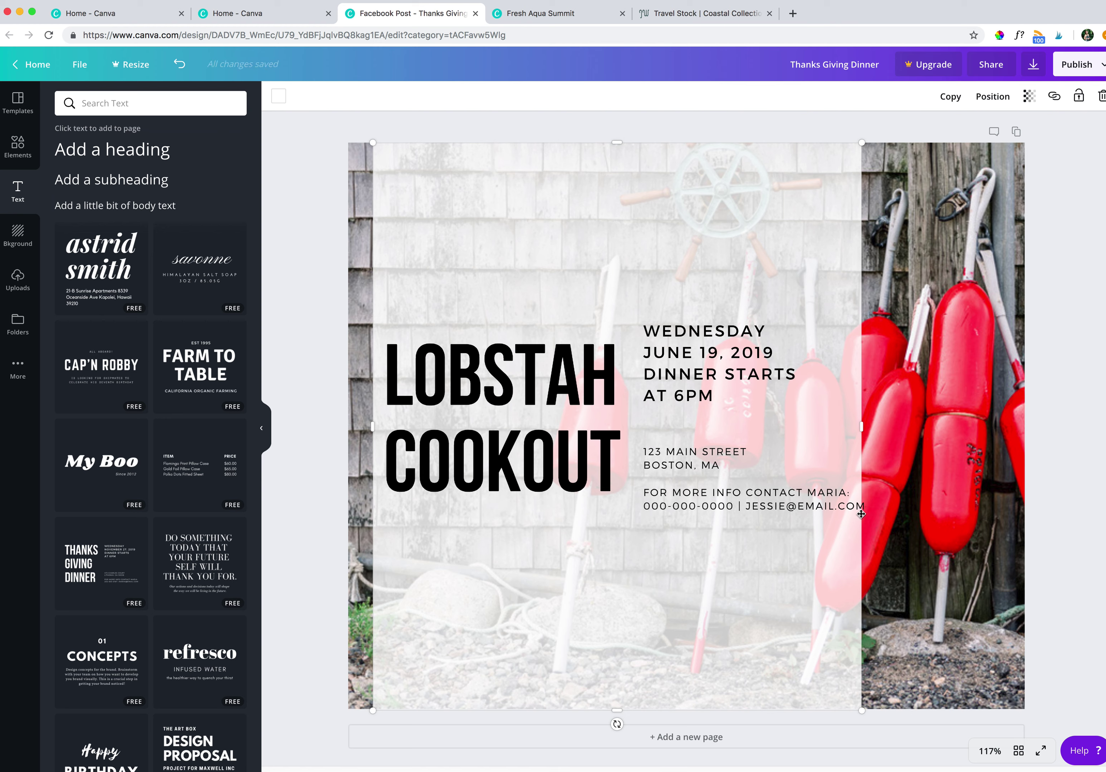
left_click_drag(862, 426, 876, 426)
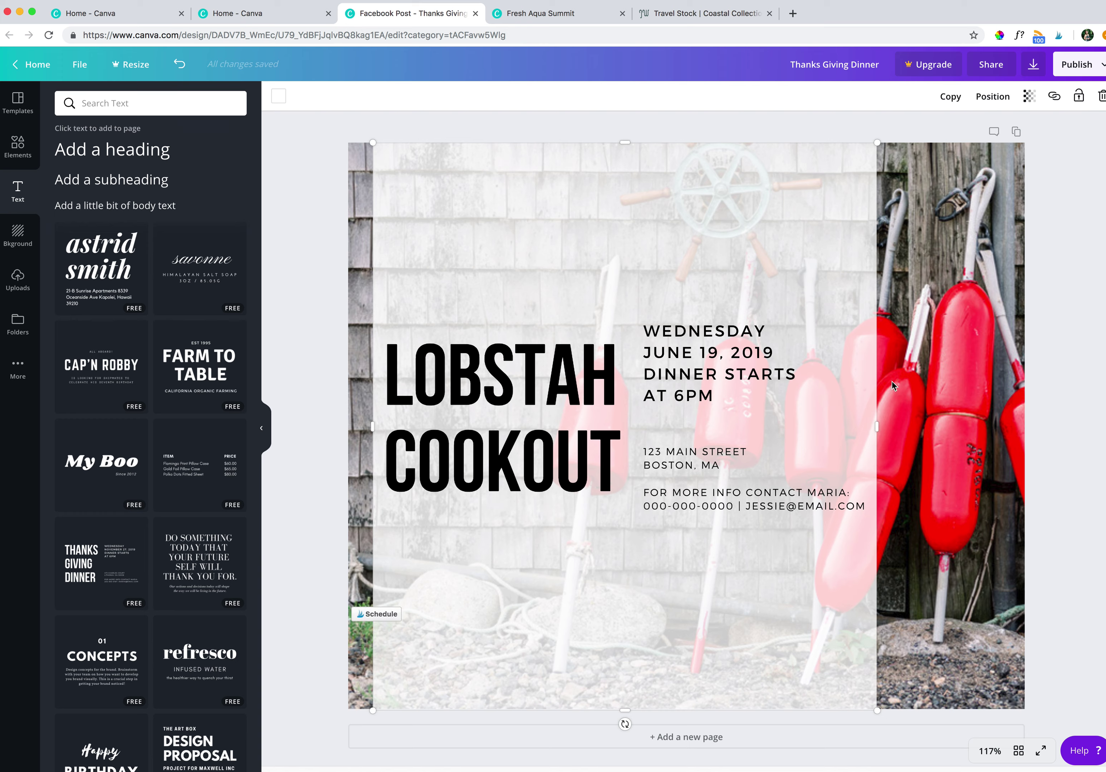
left_click(960, 249)
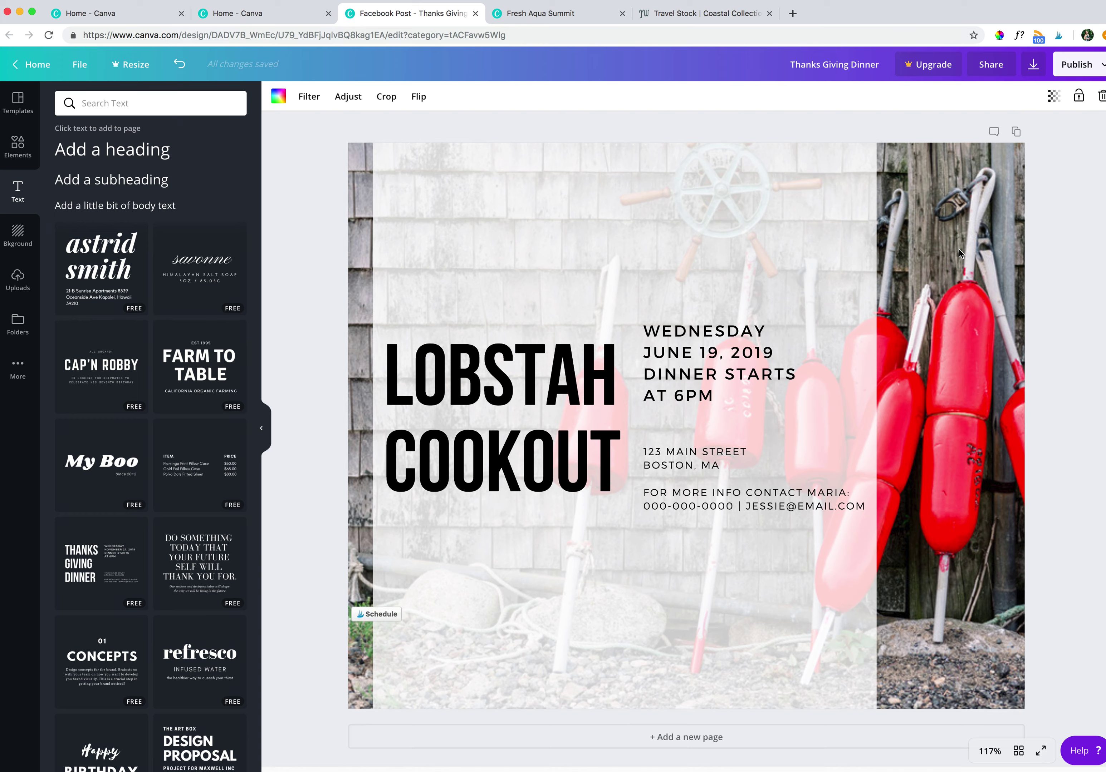
left_click(22, 282)
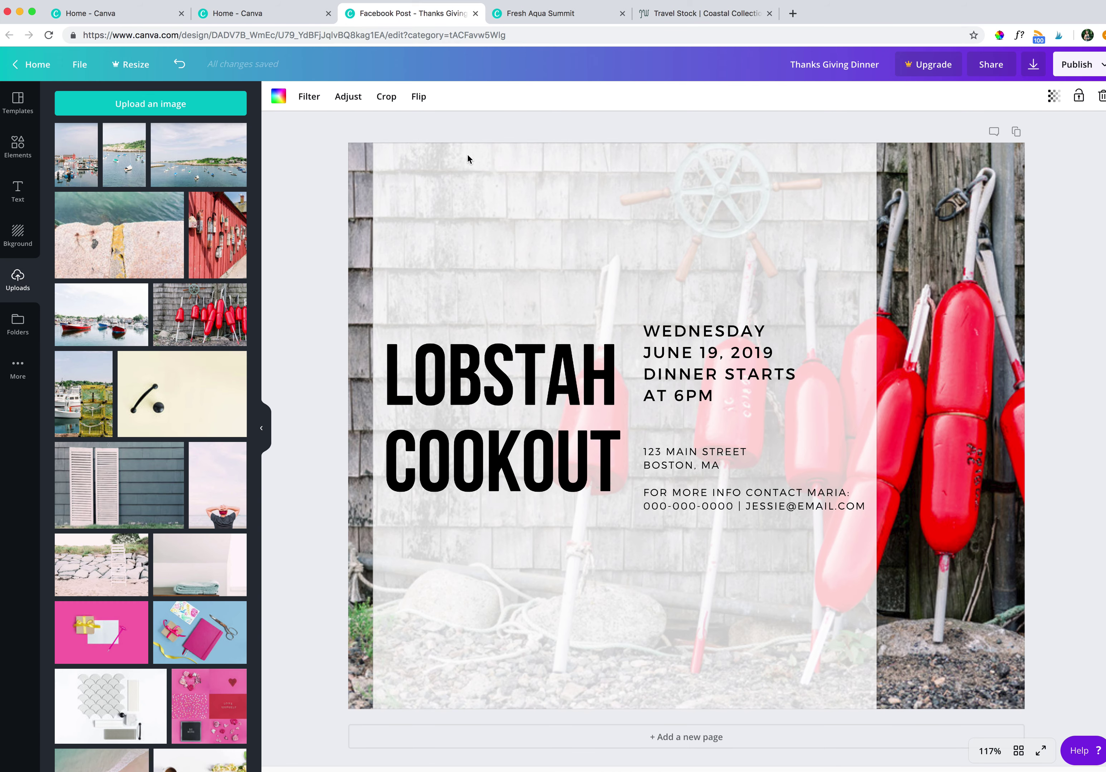
left_click(468, 157)
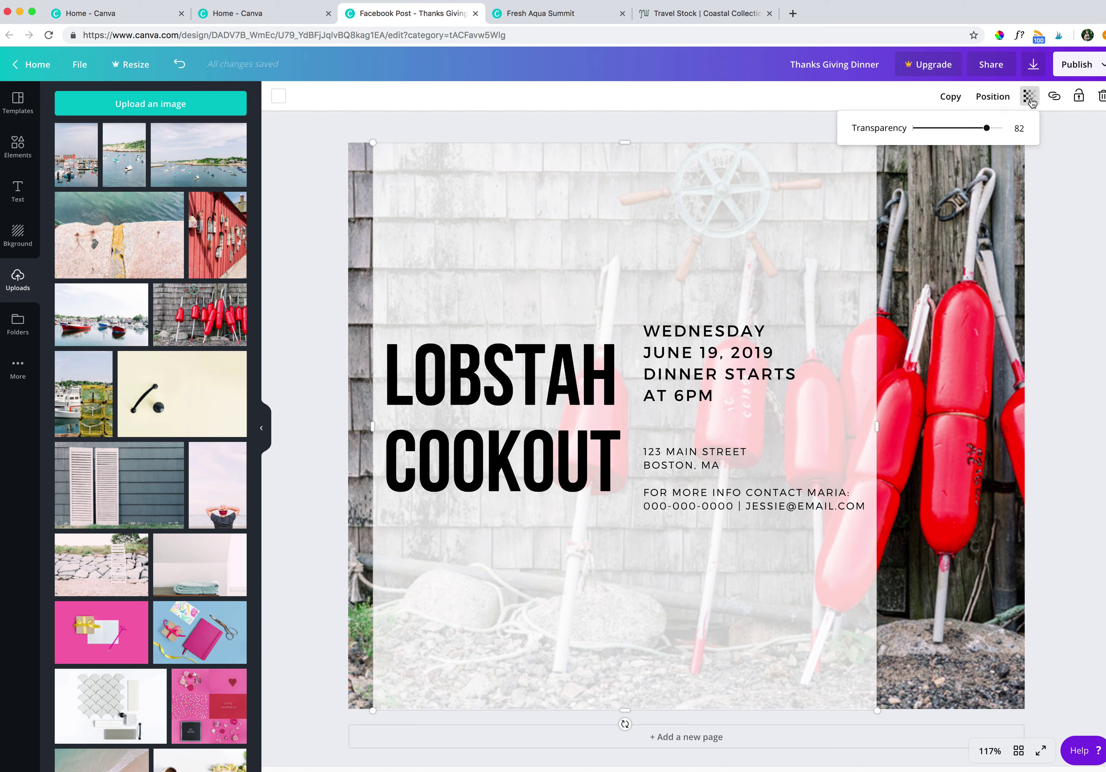
left_click(719, 132)
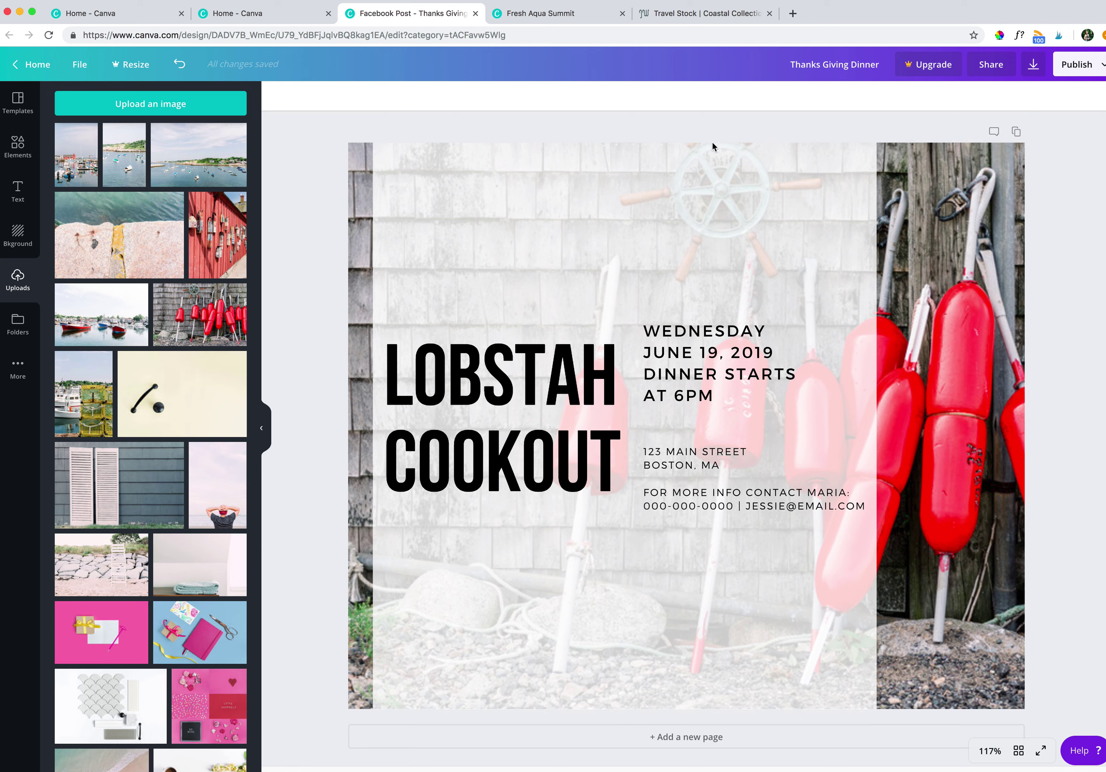
left_click(18, 191)
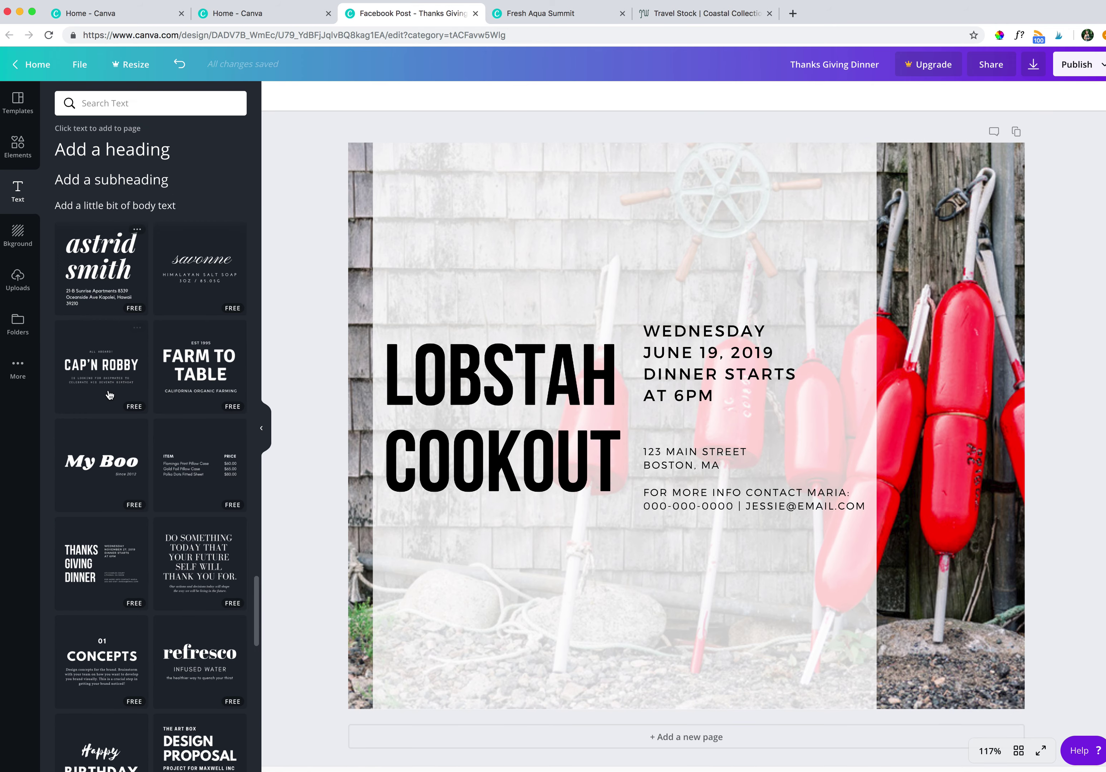
scroll(106, 475, "down", 15)
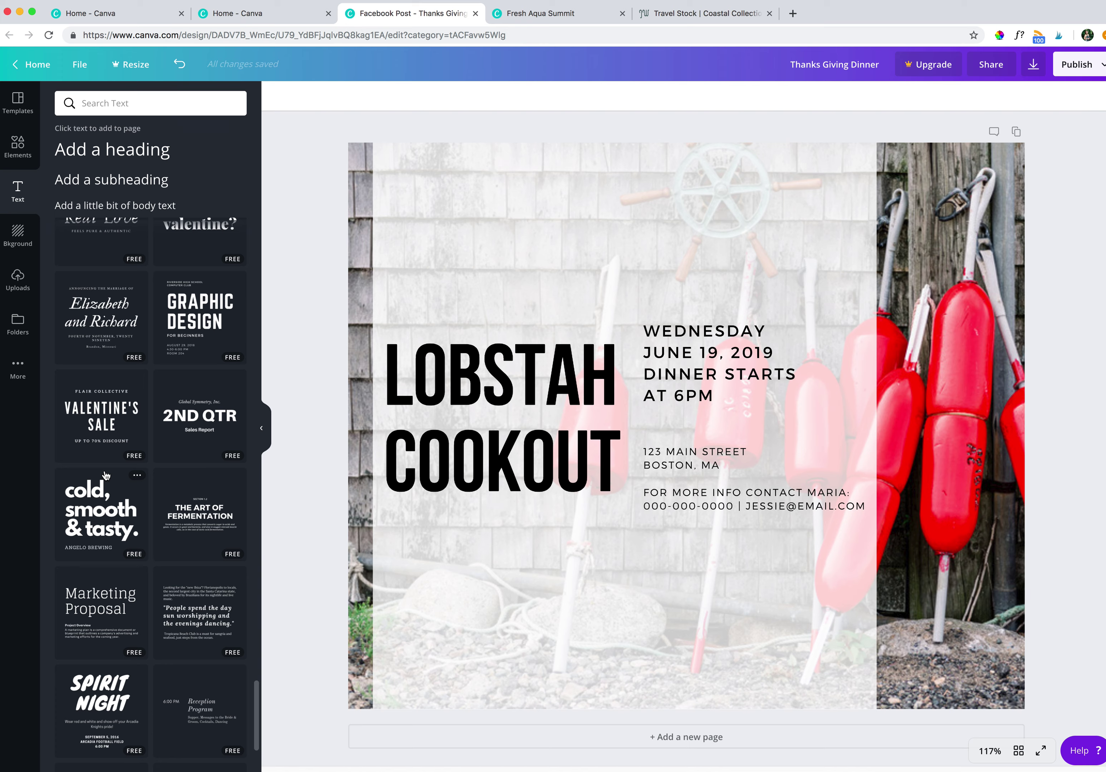
scroll(105, 475, "down", 12)
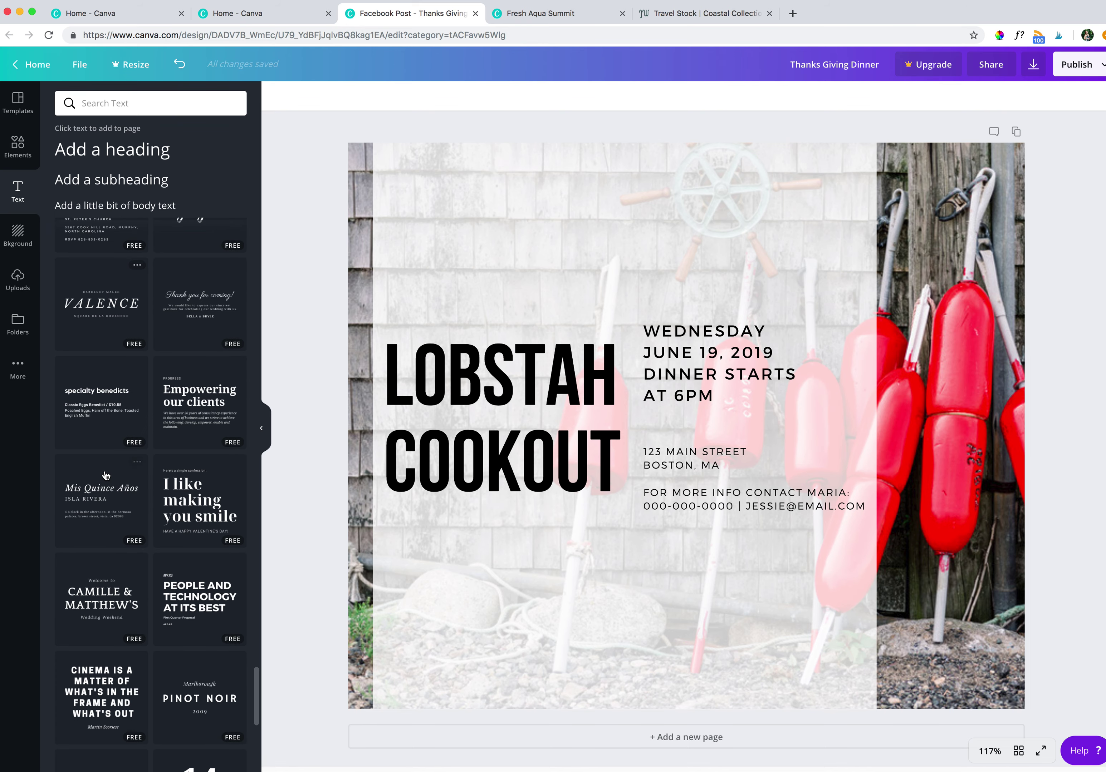
scroll(105, 475, "down", 3)
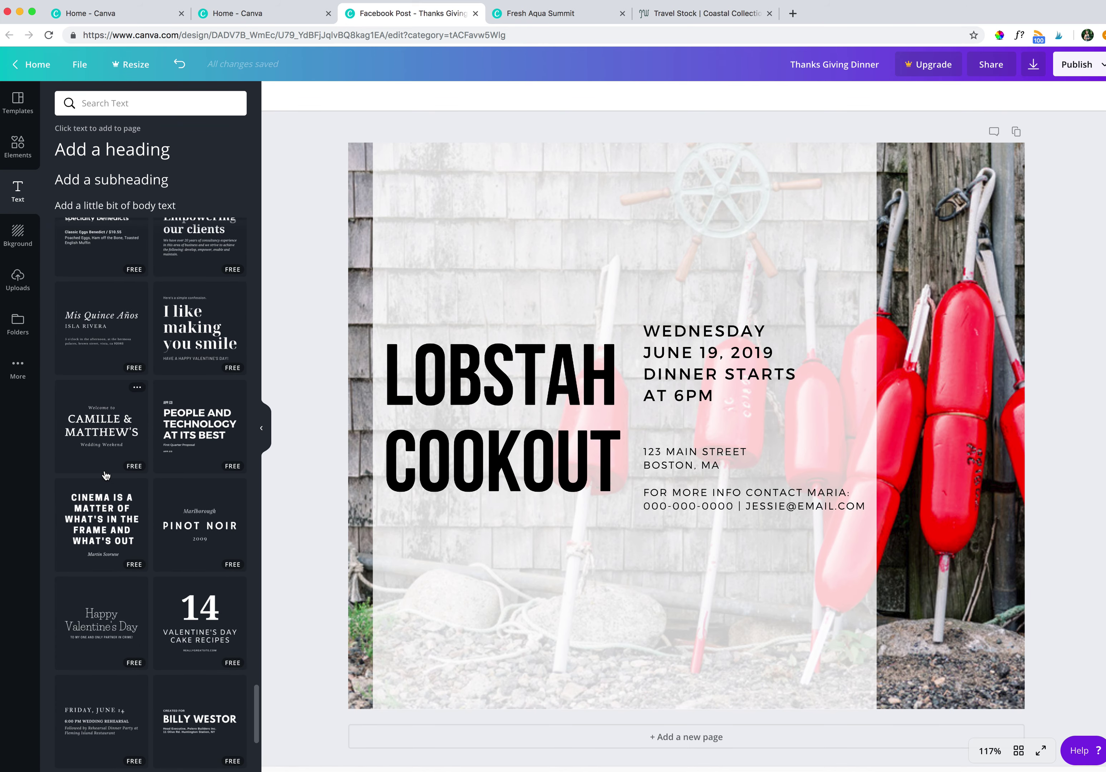
scroll(105, 475, "down", 13)
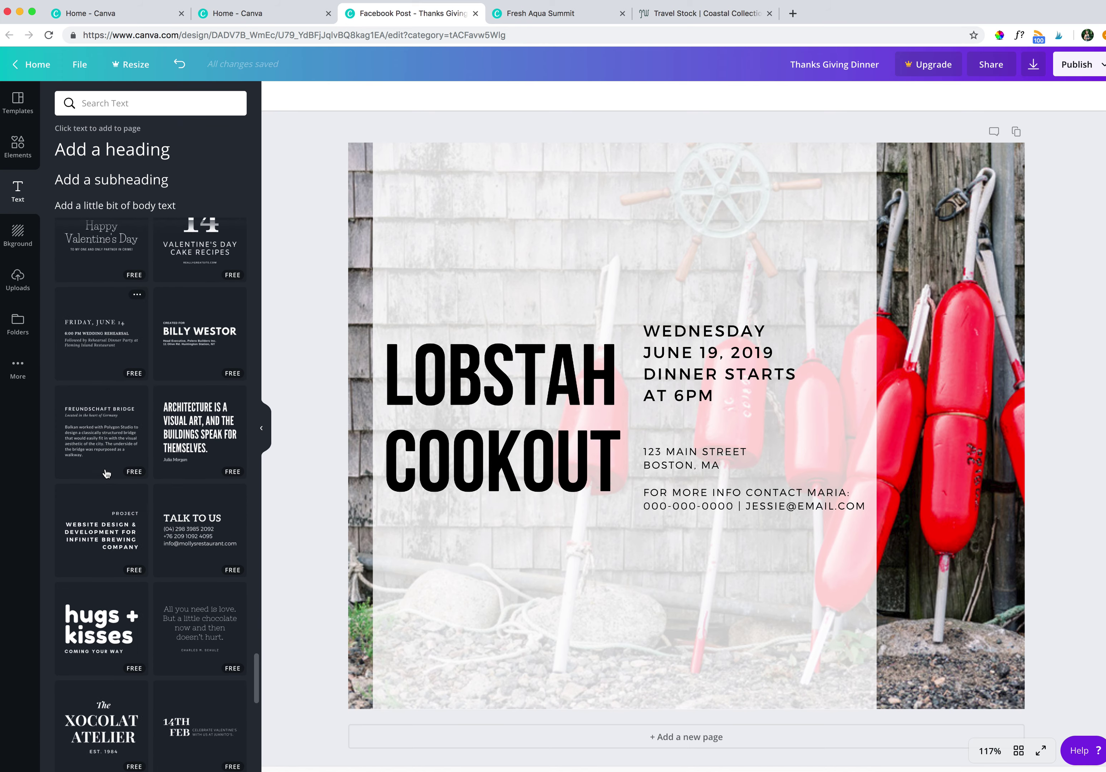
scroll(104, 473, "down", 16)
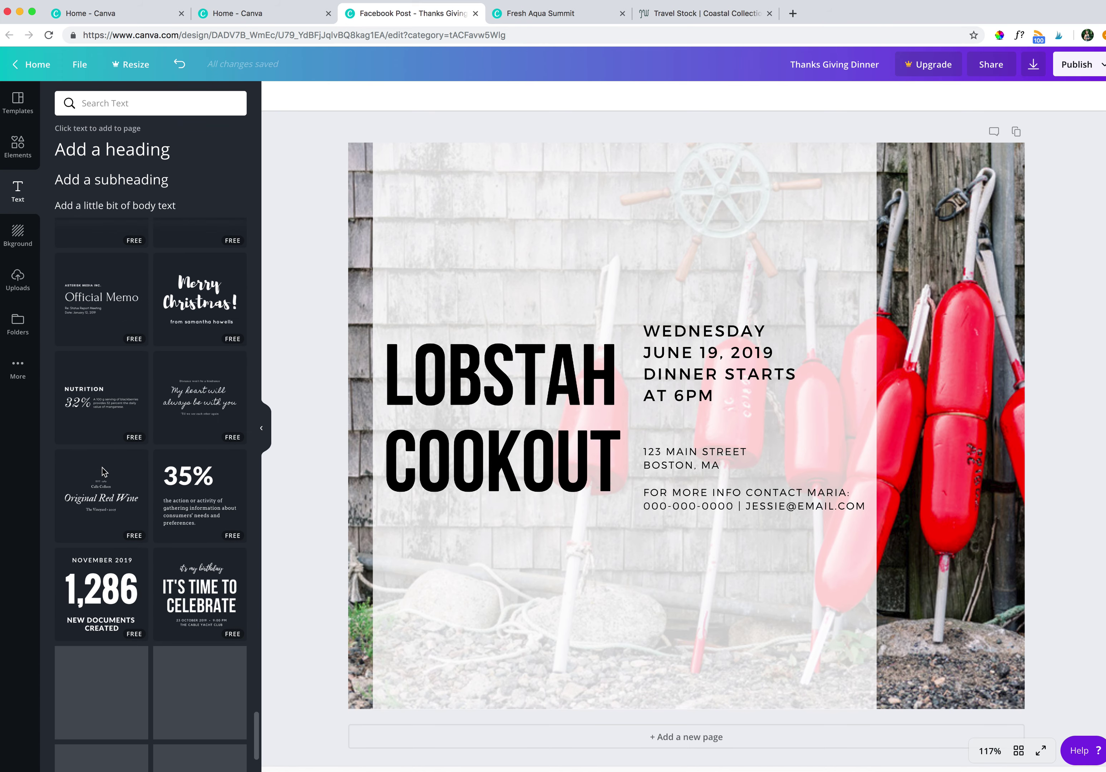
scroll(104, 473, "down", 2)
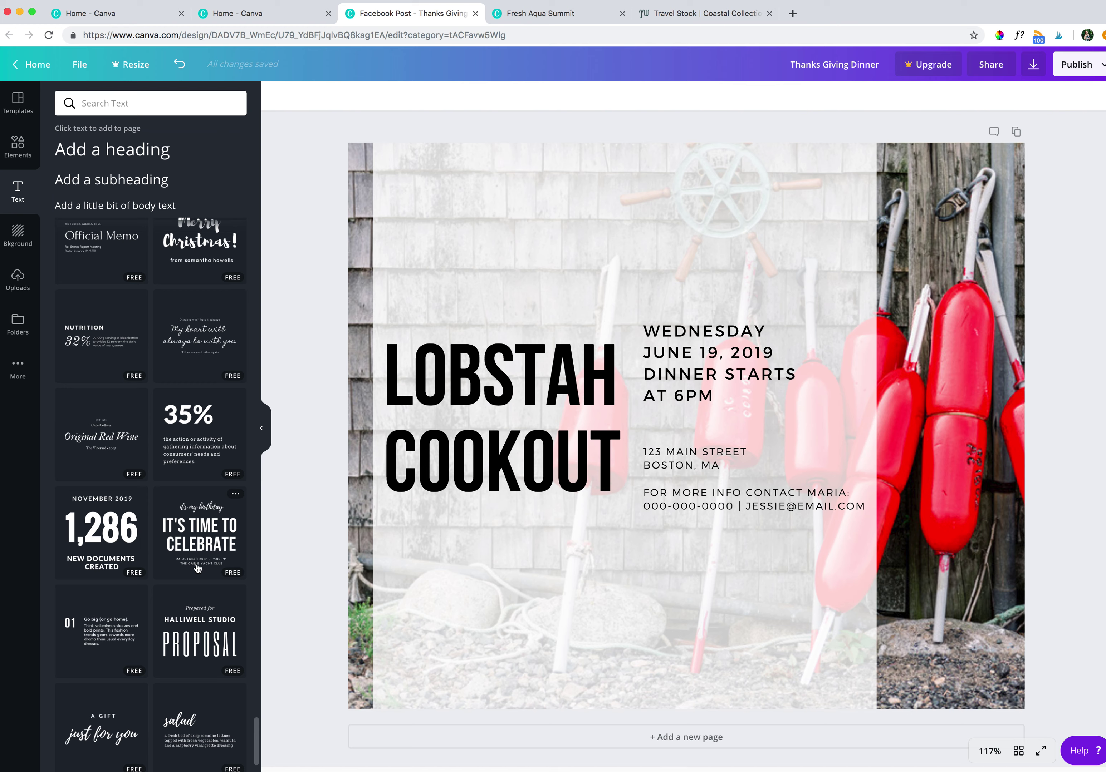
scroll(198, 568, "down", 3)
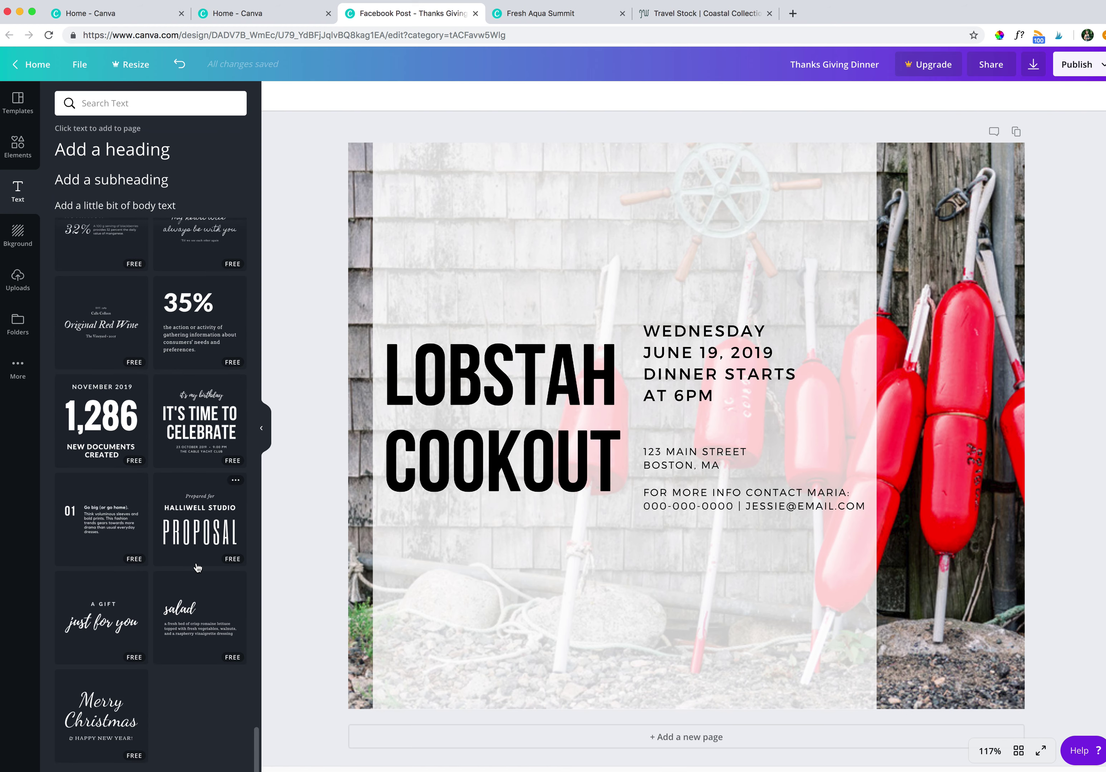
Bring up the post's download options with PNG as the file type
left_click(1039, 65)
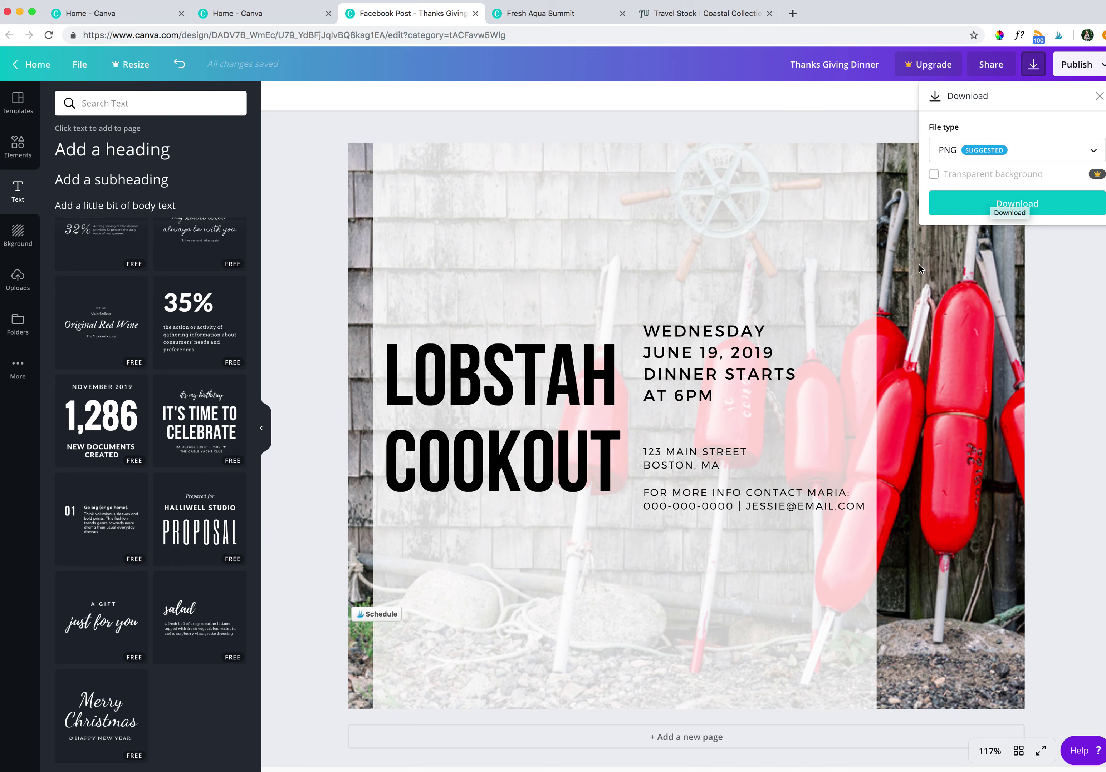
Switch to the Travel Stock | Coastal Collection browser tab
left_click(741, 15)
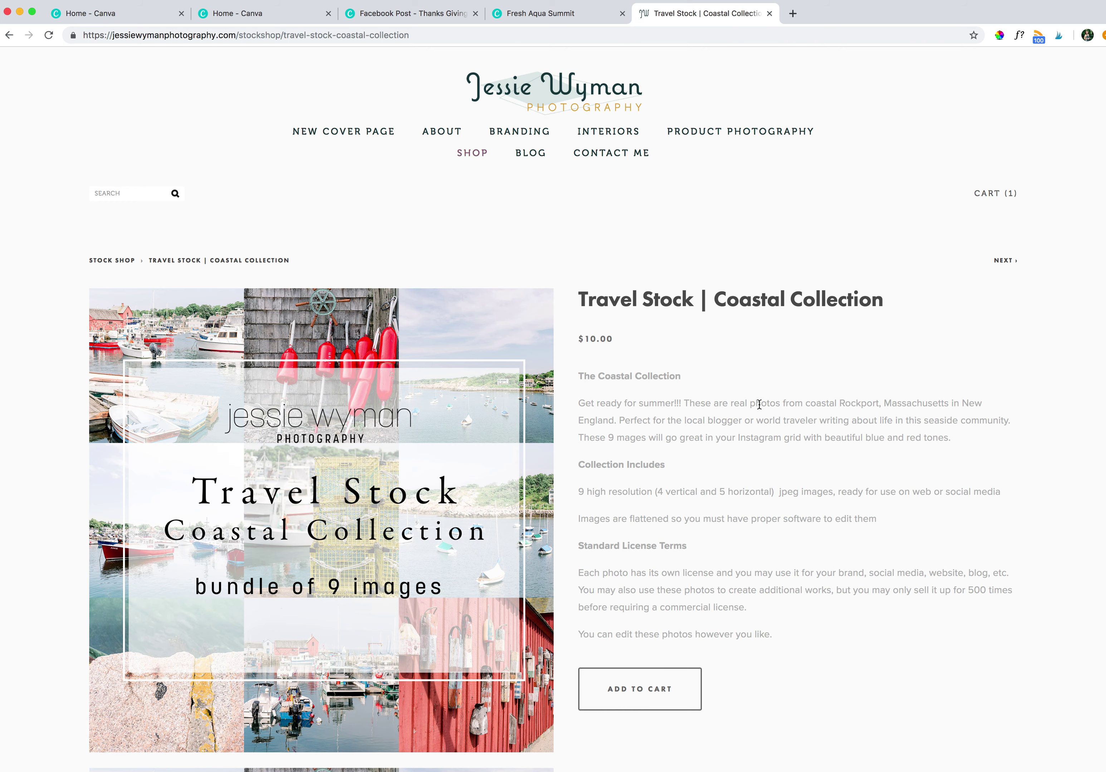
scroll(758, 408, "down", 3)
scroll(759, 407, "down", 6)
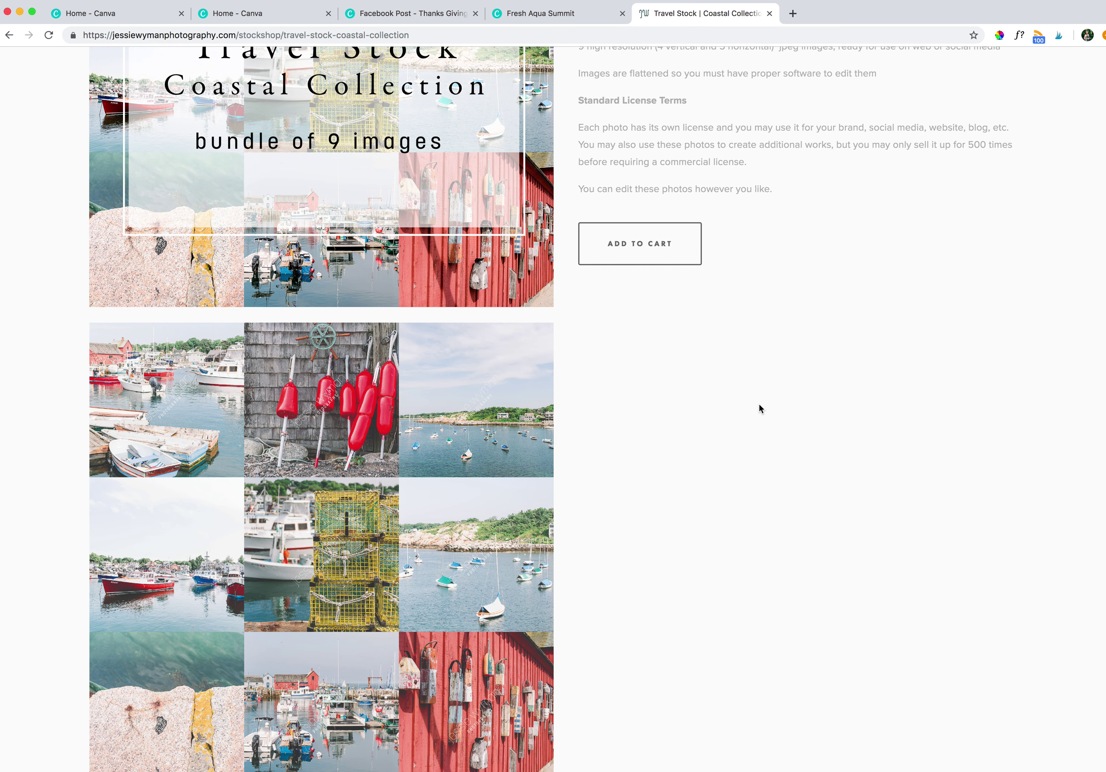
scroll(759, 408, "down", 2)
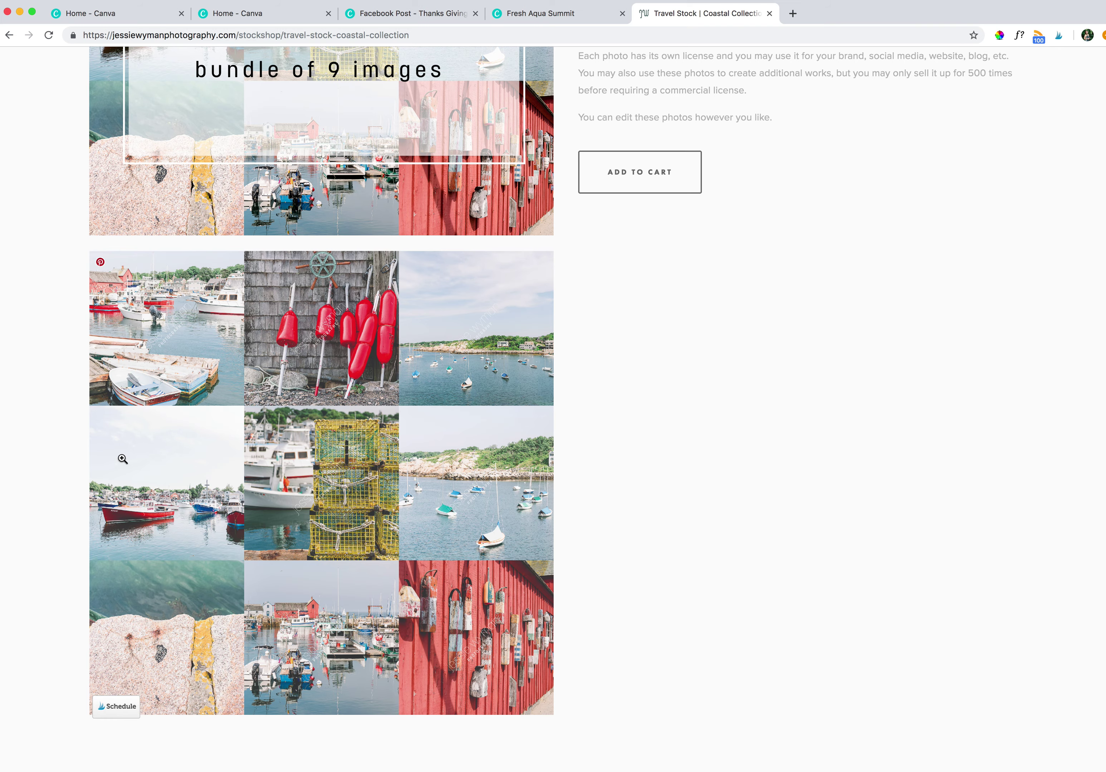
scroll(613, 620, "up", 10)
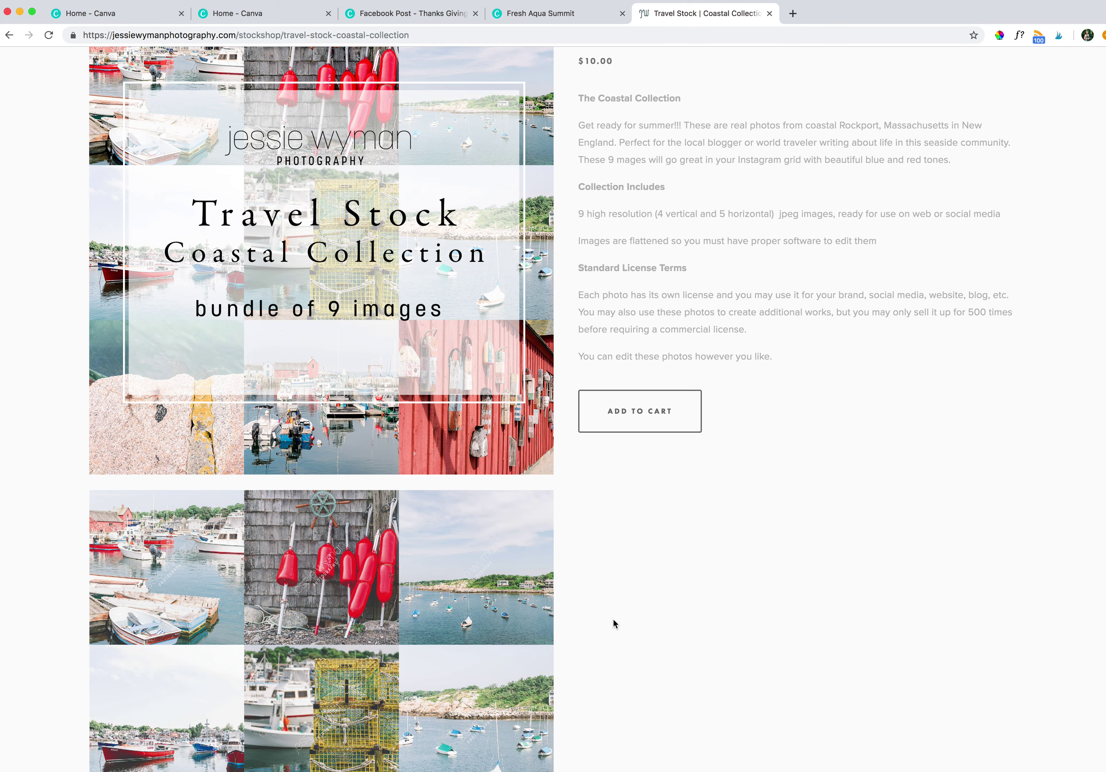